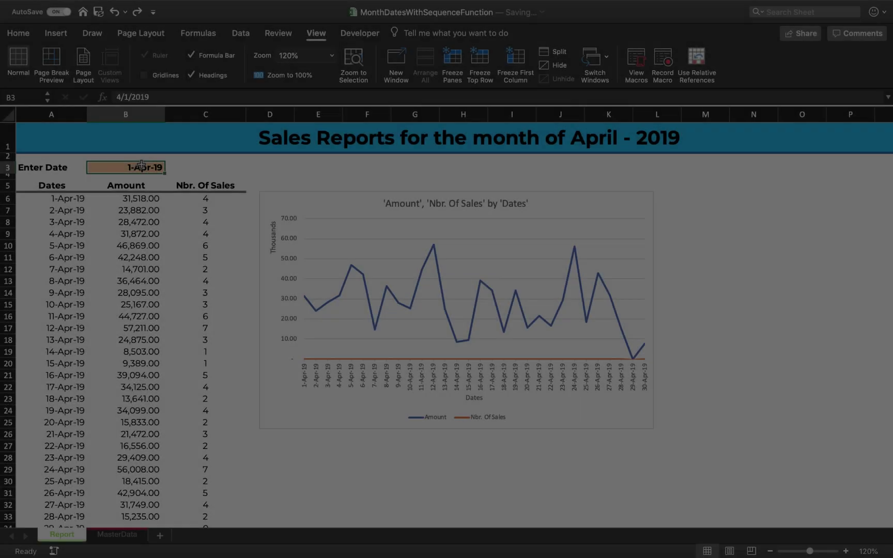
Enter 2-1 in B3 so the date becomes 1-Feb-19 and the title reads February - 2019.
{"action": "type", "text": "2-1"}
{"action": "key", "text": "Return"}
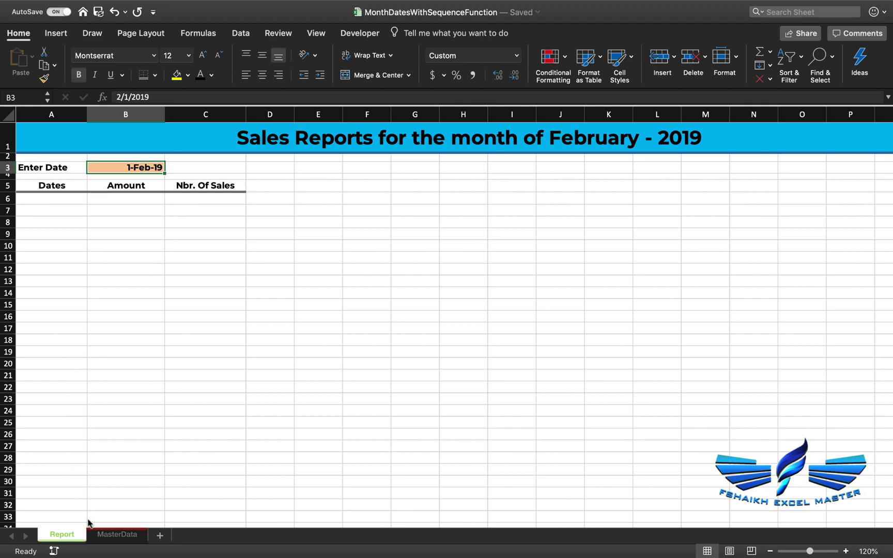
Browse the MasterData sales dates and amounts, then return to the Report sheet.
{"action": "left_click", "coordinate": [109, 537]}
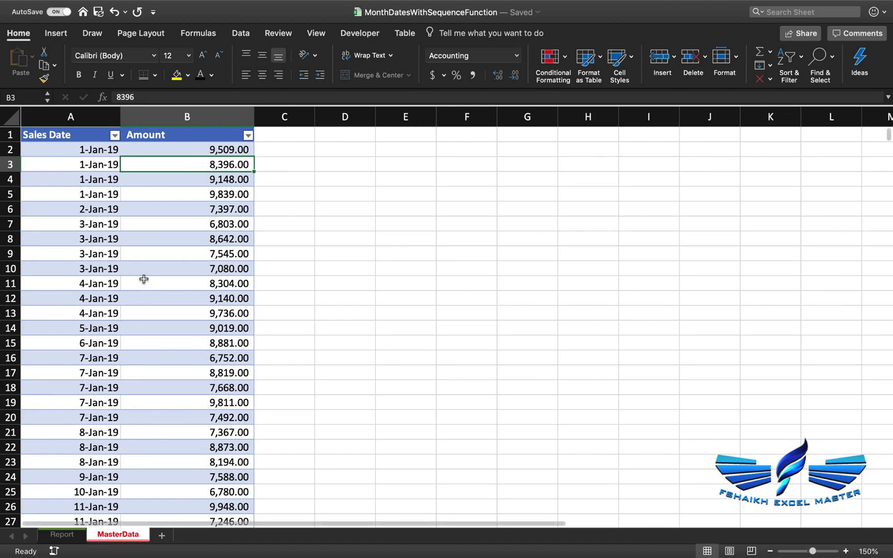
{"action": "scroll", "coordinate": [109, 261], "scroll_direction": "down", "scroll_amount": 3}
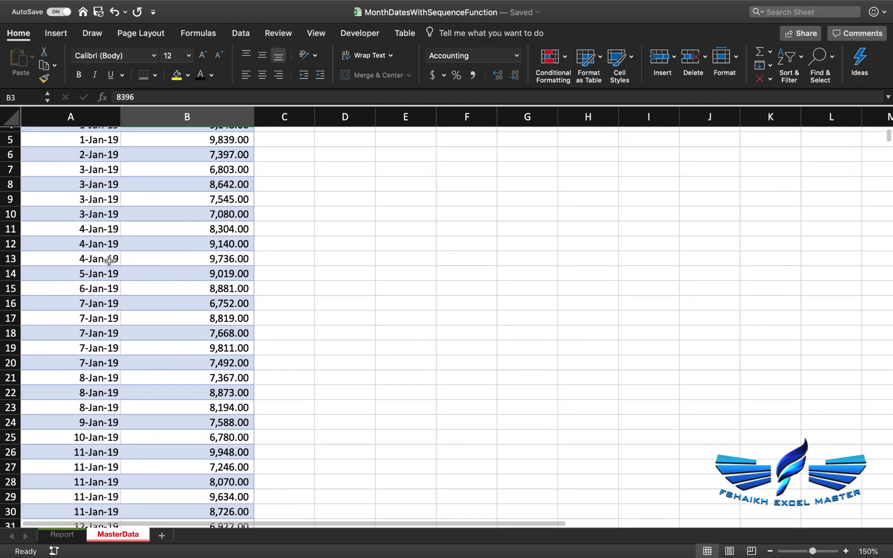
{"action": "scroll", "coordinate": [109, 261], "scroll_direction": "up", "scroll_amount": 1}
{"action": "scroll", "coordinate": [109, 261], "scroll_direction": "up", "scroll_amount": 2}
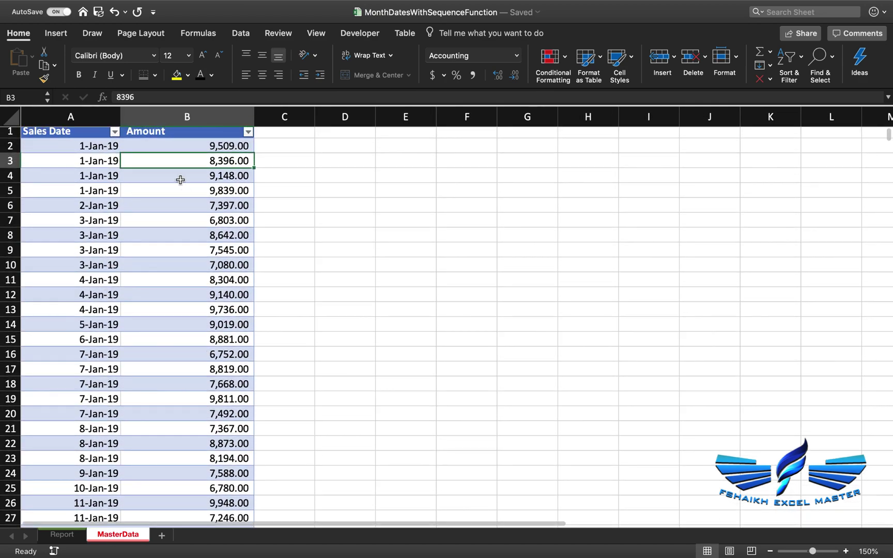
{"action": "key", "text": "ctrl+Page_Up"}
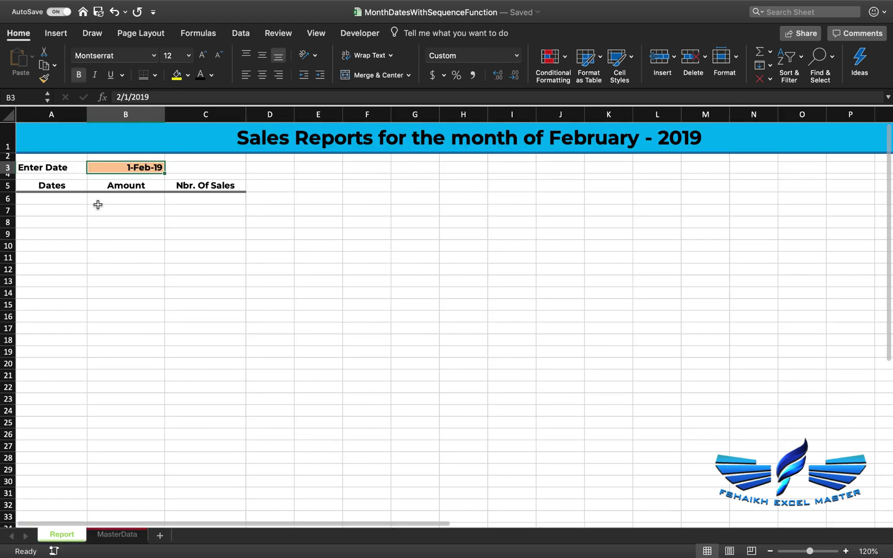
Enter =EOMONTH(B3,0) in C3 to show the month end 28-Feb-19.
{"action": "left_click", "coordinate": [72, 199]}
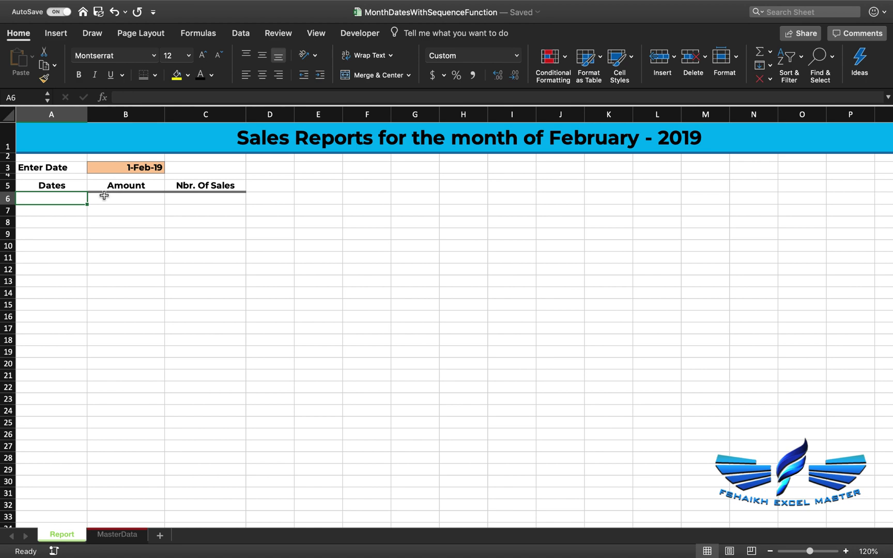
{"action": "left_click", "coordinate": [108, 201]}
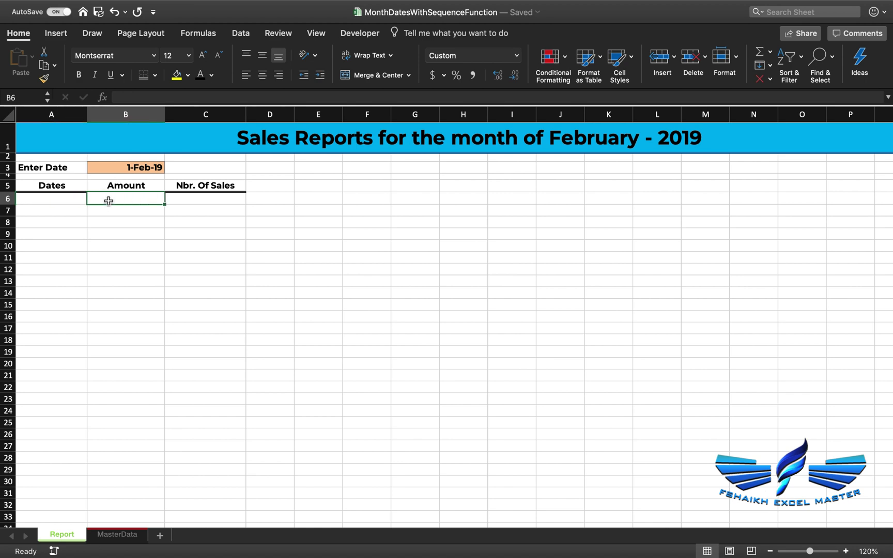
{"action": "left_click", "coordinate": [218, 198]}
{"action": "left_click", "coordinate": [76, 204]}
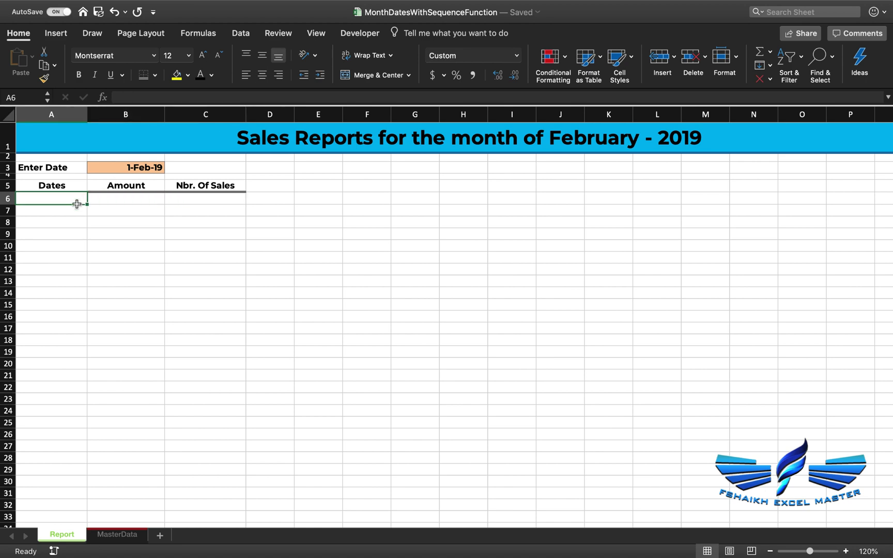
{"action": "left_click", "coordinate": [195, 171]}
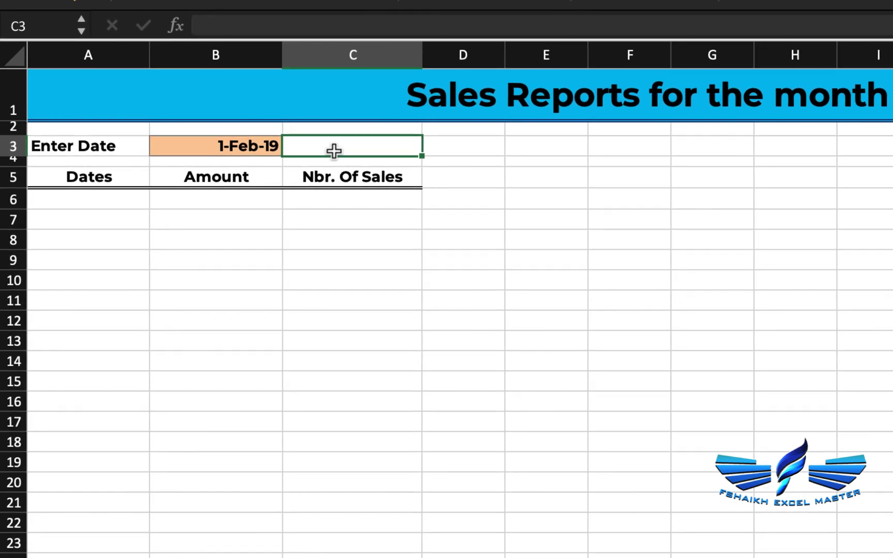
{"action": "type", "text": "="}
{"action": "key", "text": "BackSpace"}
{"action": "type", "text": "=eo"}
{"action": "key", "text": "Tab"}
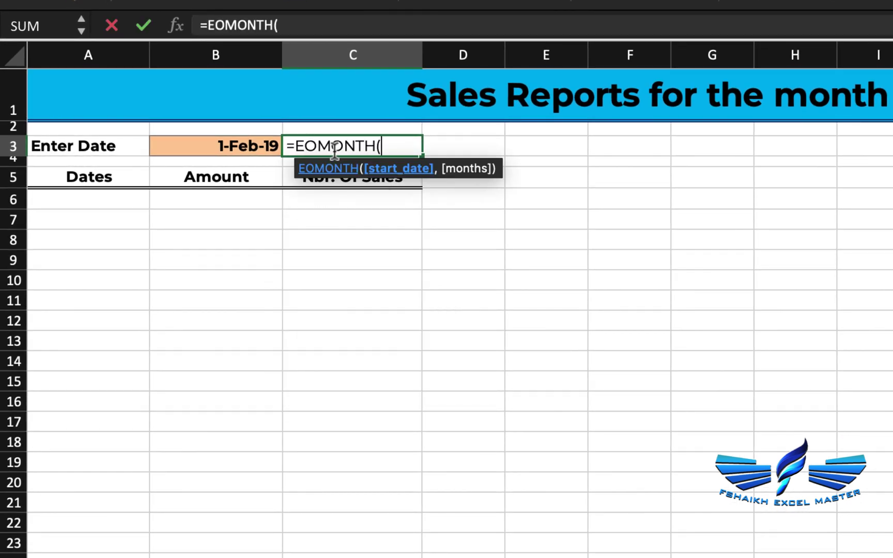
{"action": "left_click", "coordinate": [231, 145]}
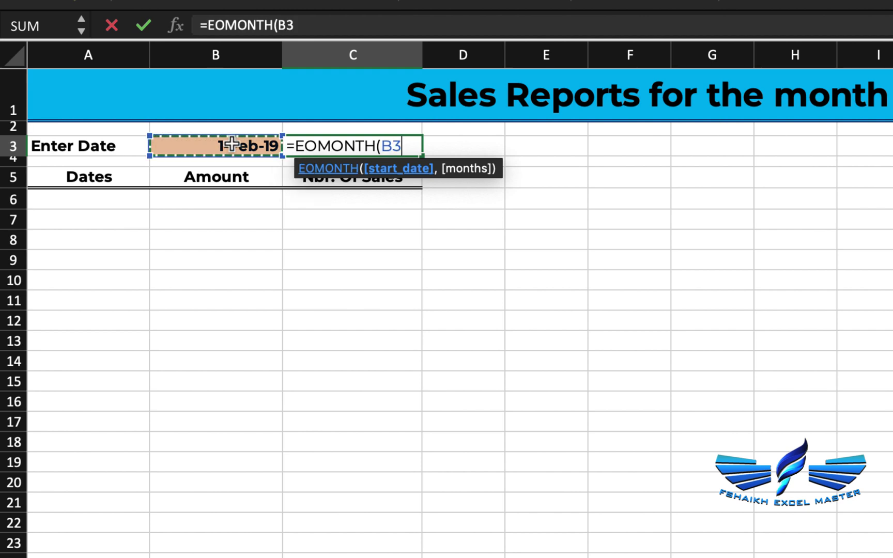
{"action": "type", "text": ",0"}
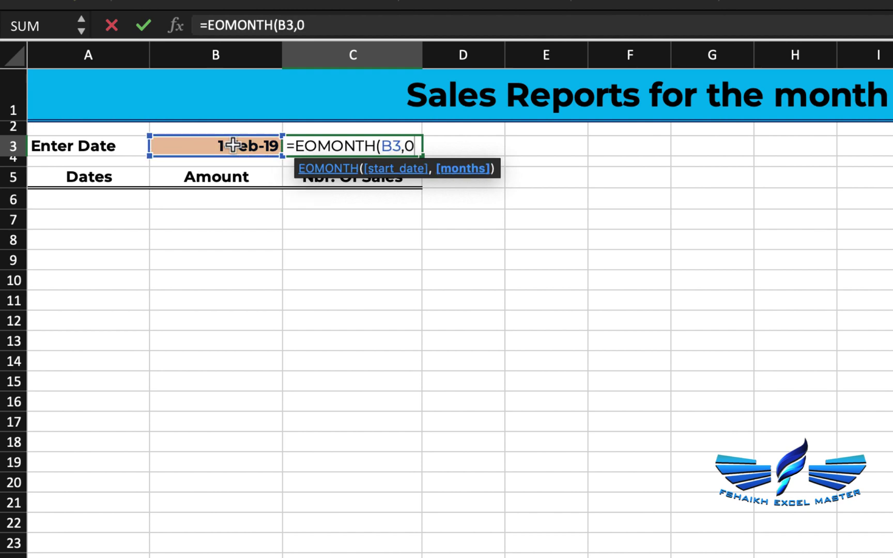
{"action": "key", "text": "ctrl+Return"}
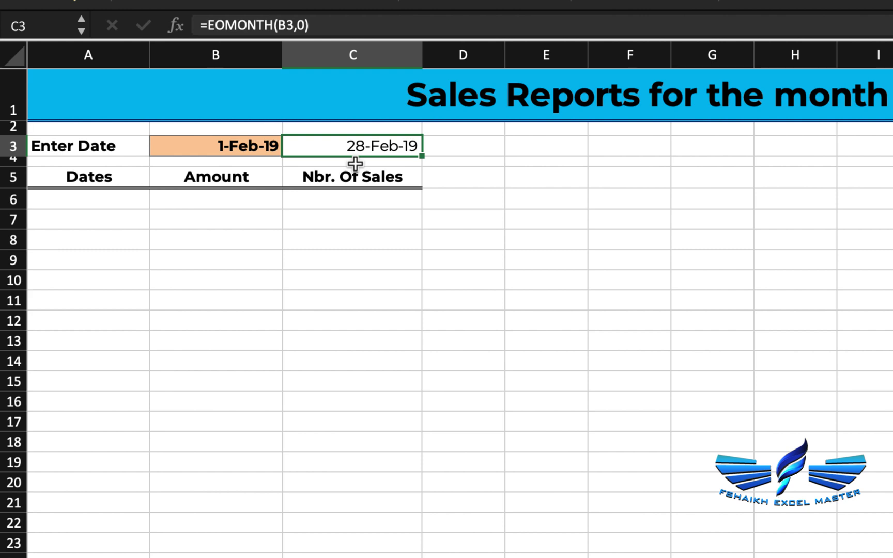
Enter =C3-B3+1 in D3 to get the month's 28-day count.
{"action": "left_click", "coordinate": [442, 144]}
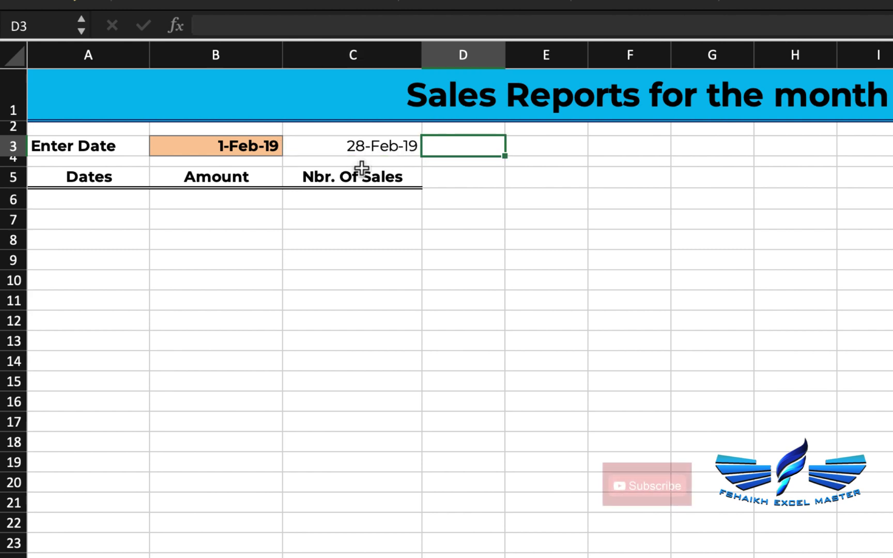
{"action": "type", "text": "="}
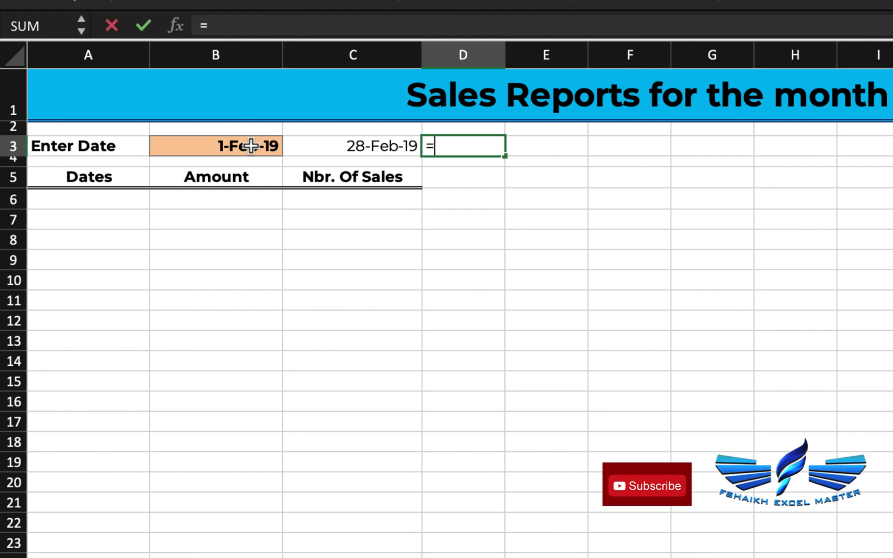
{"action": "left_click", "coordinate": [316, 149]}
{"action": "type", "text": "-"}
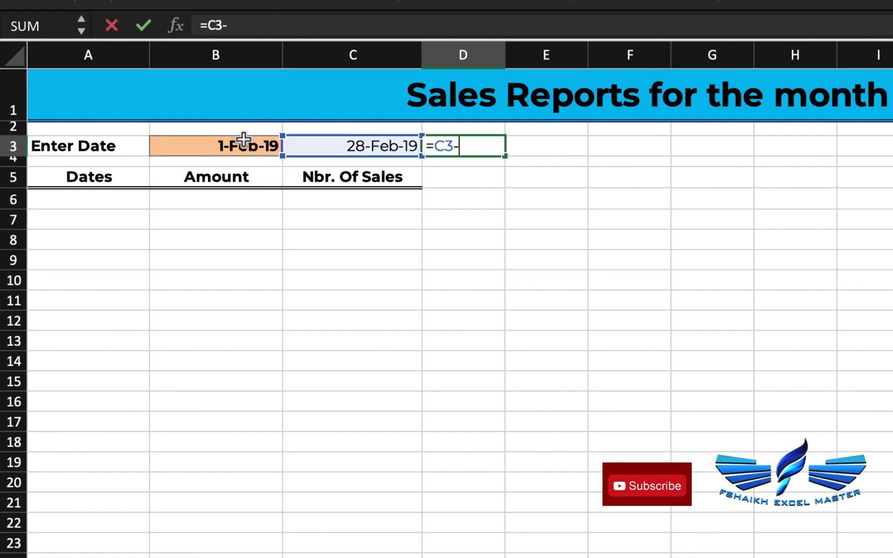
{"action": "left_click", "coordinate": [243, 139]}
{"action": "type", "text": "+"}
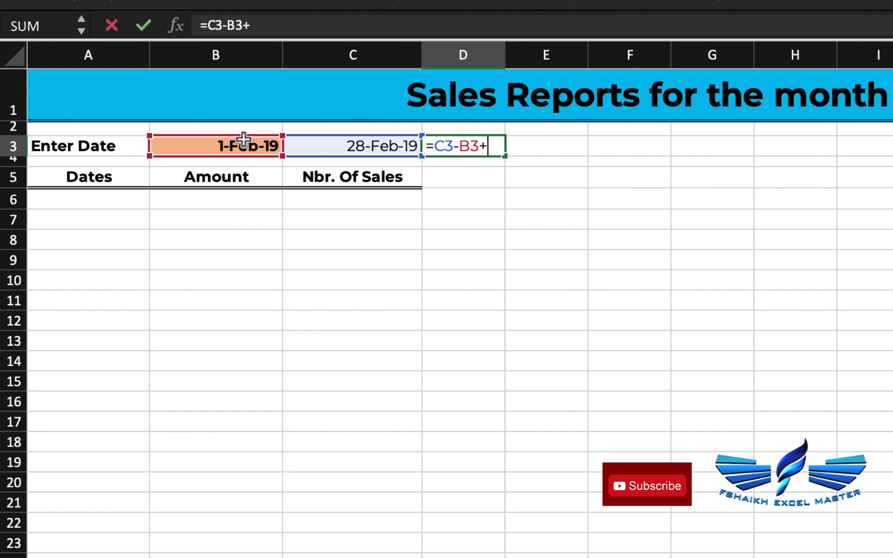
{"action": "type", "text": "1"}
{"action": "key", "text": "Return"}
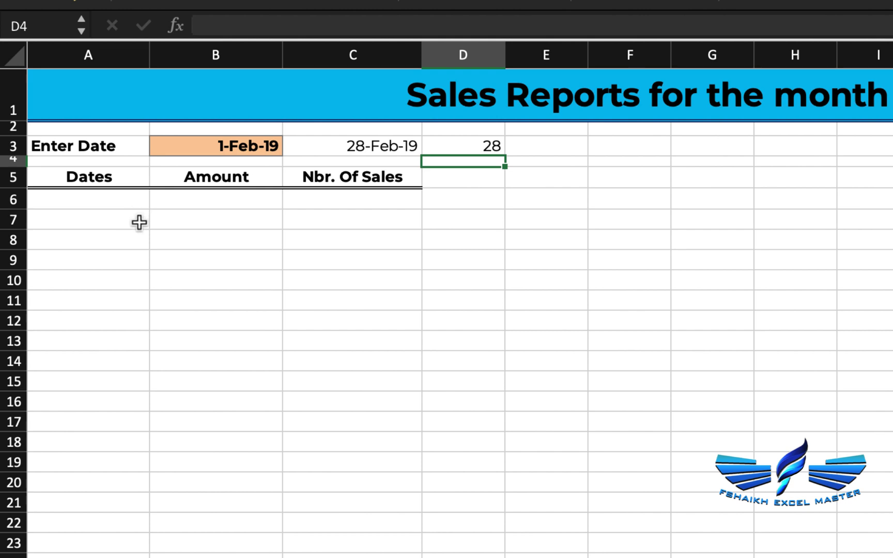
Enter =SEQUENCE(D3,,B3,1) in A6 to spill 1-Feb-19 through 28-Feb-19 down column A.
{"action": "left_click", "coordinate": [130, 200]}
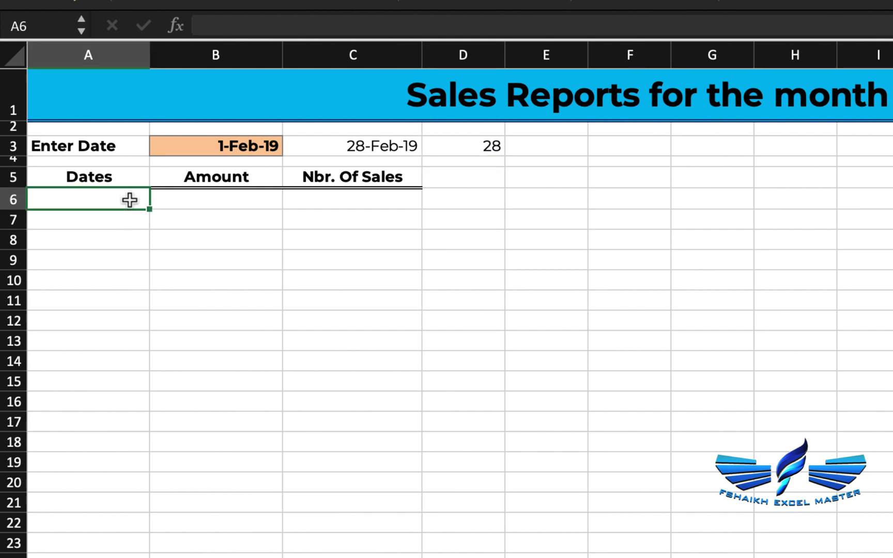
{"action": "type", "text": "=s"}
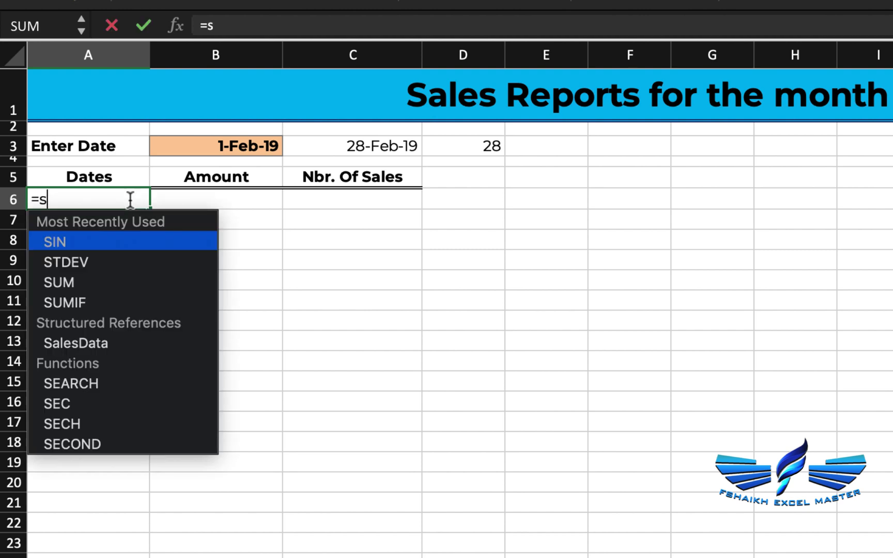
{"action": "type", "text": "eq"}
{"action": "key", "text": "Tab"}
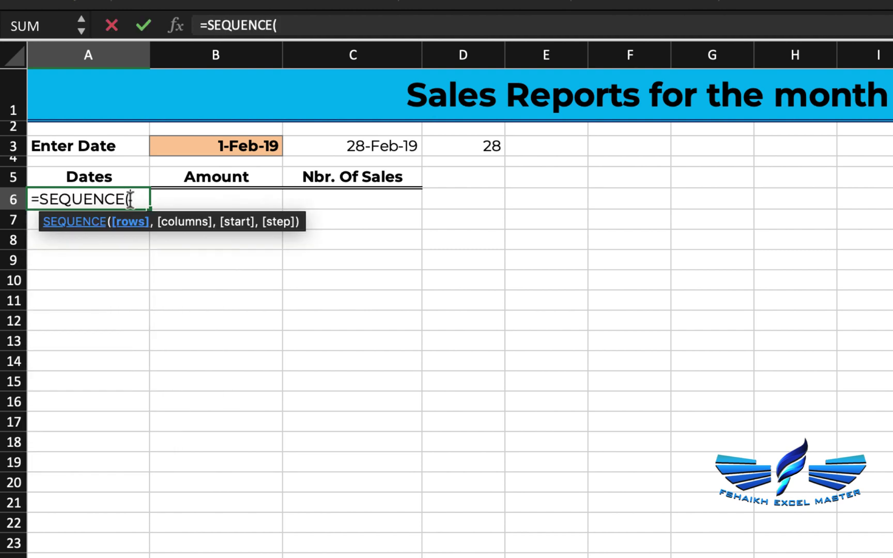
{"action": "left_click", "coordinate": [468, 146]}
{"action": "type", "text": ","}
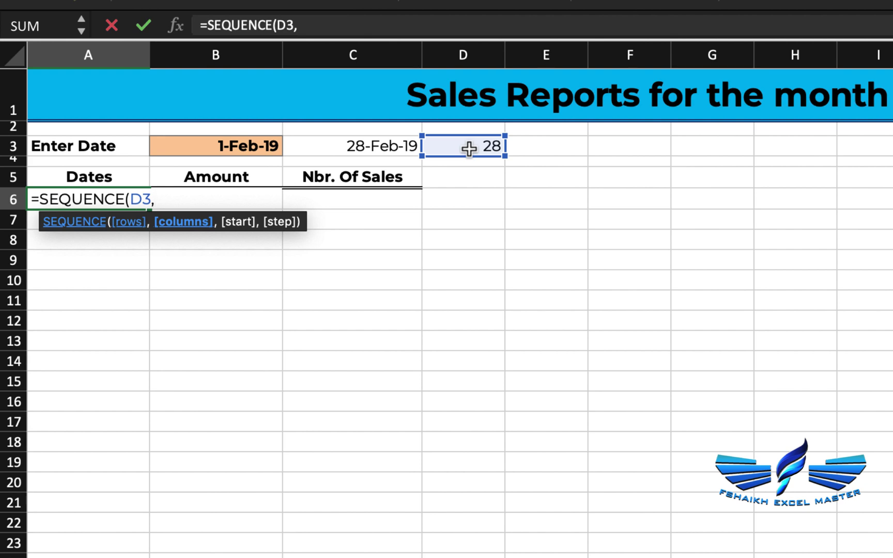
{"action": "type", "text": ","}
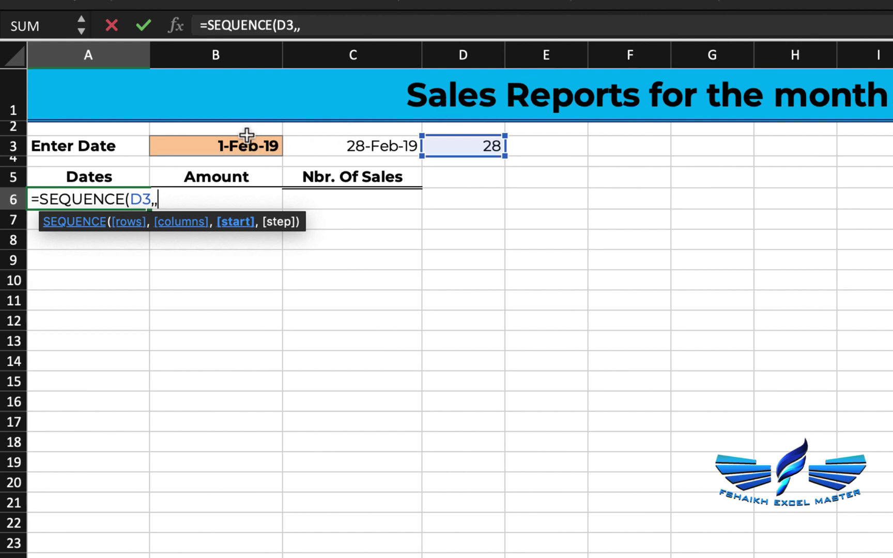
{"action": "left_click", "coordinate": [237, 151]}
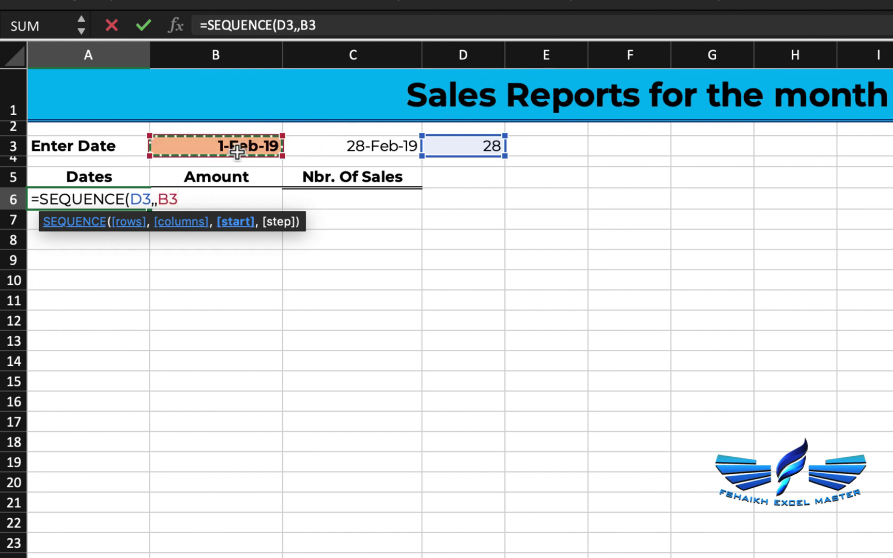
{"action": "type", "text": ",1)"}
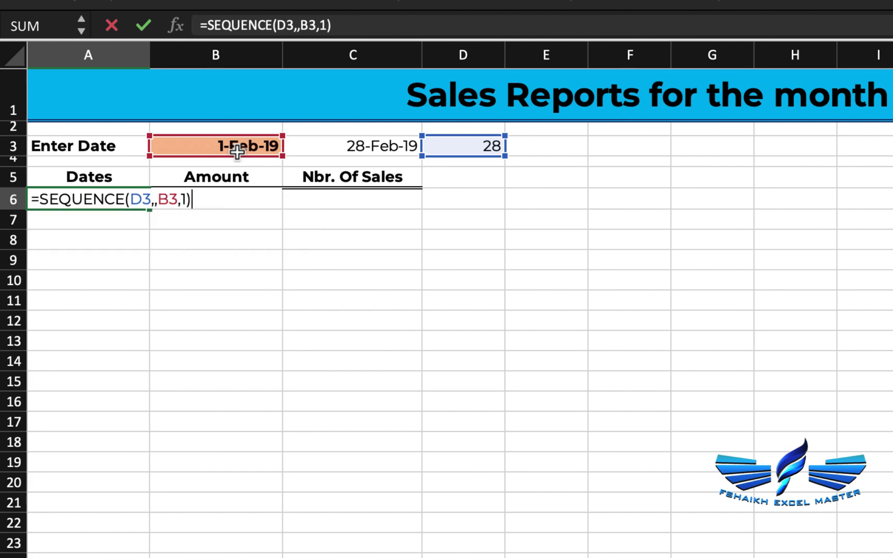
{"action": "key", "text": "Return"}
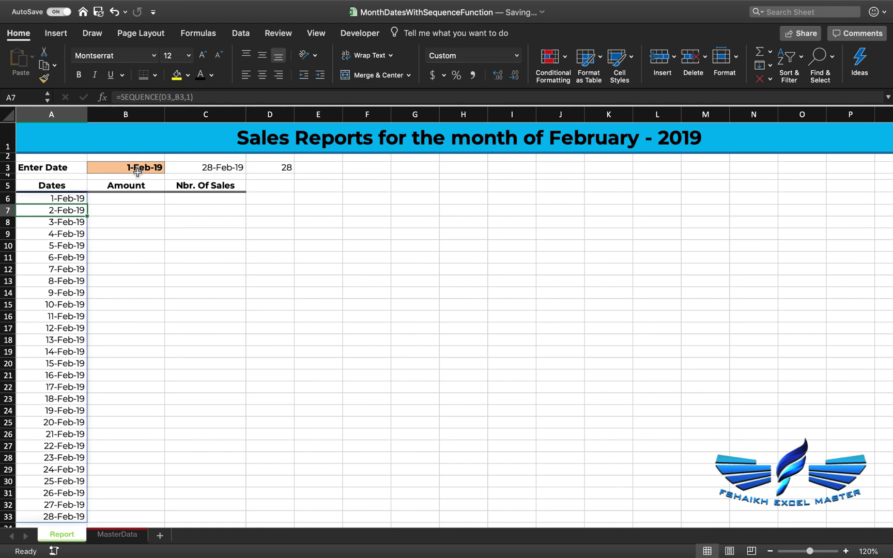
Change B3 to 1-Jan-19 so dates spill through 31-Jan-19, then check A6's formula.
{"action": "left_click", "coordinate": [137, 171]}
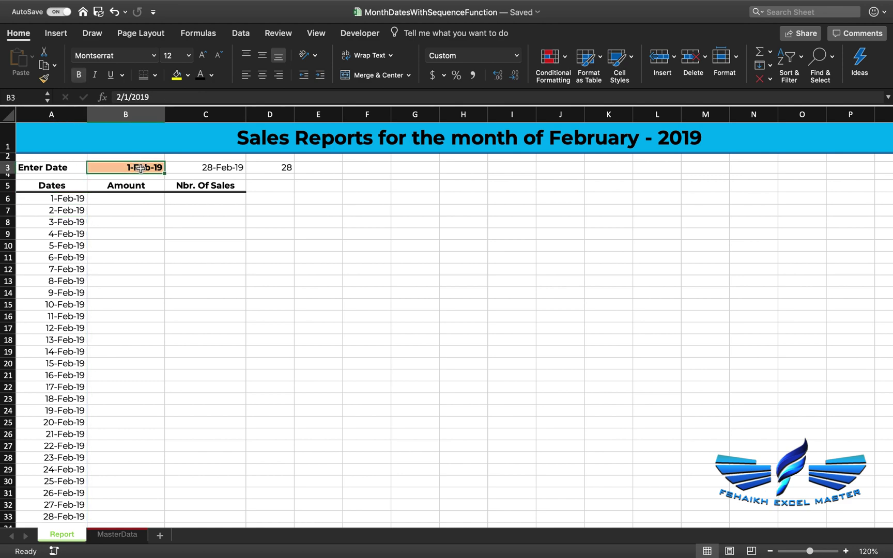
{"action": "type", "text": "1"}
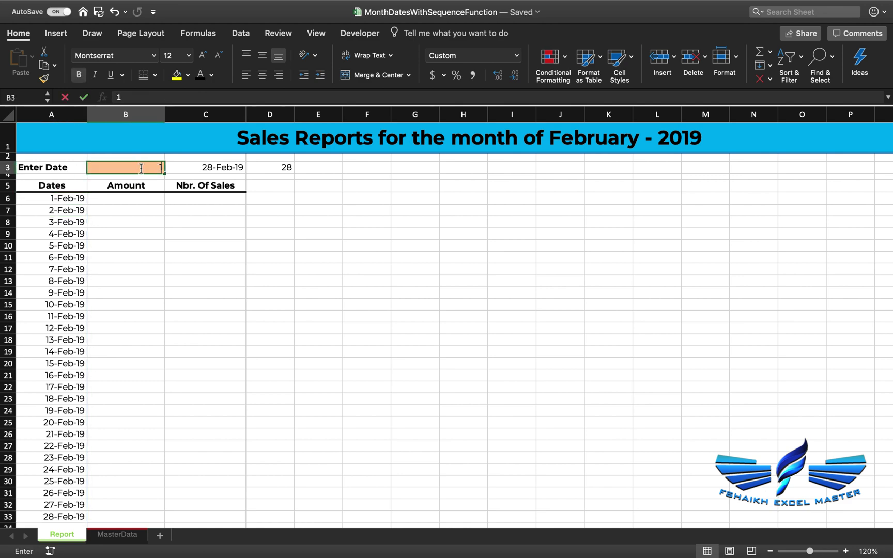
{"action": "type", "text": "-Jan-1"}
{"action": "key", "text": "Return"}
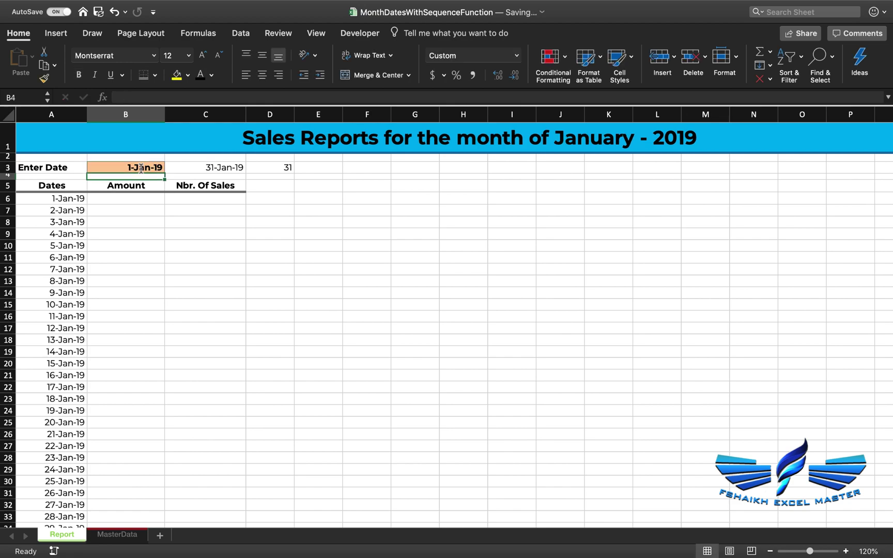
{"action": "scroll", "coordinate": [72, 263], "scroll_direction": "down", "scroll_amount": 3}
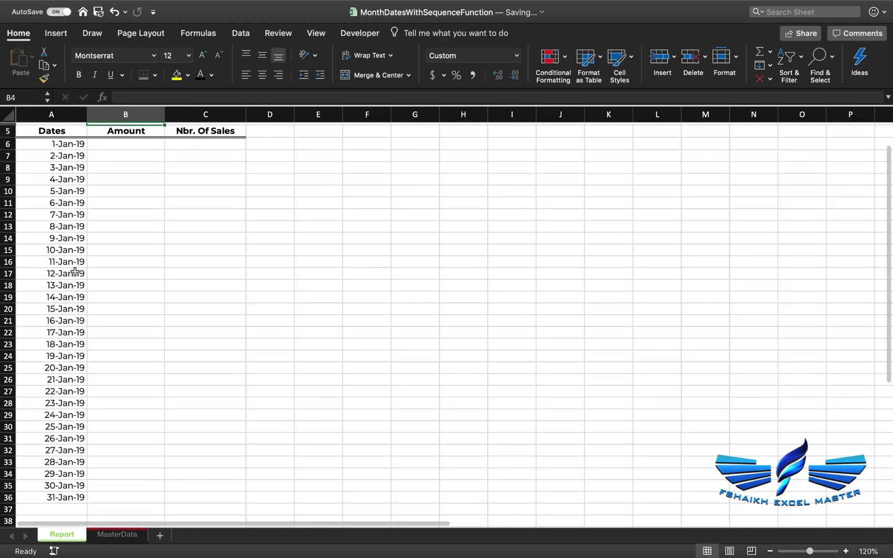
{"action": "scroll", "coordinate": [76, 271], "scroll_direction": "up", "scroll_amount": 3}
{"action": "scroll", "coordinate": [75, 271], "scroll_direction": "down", "scroll_amount": 3}
{"action": "scroll", "coordinate": [75, 269], "scroll_direction": "up", "scroll_amount": 3}
{"action": "left_click", "coordinate": [73, 203]}
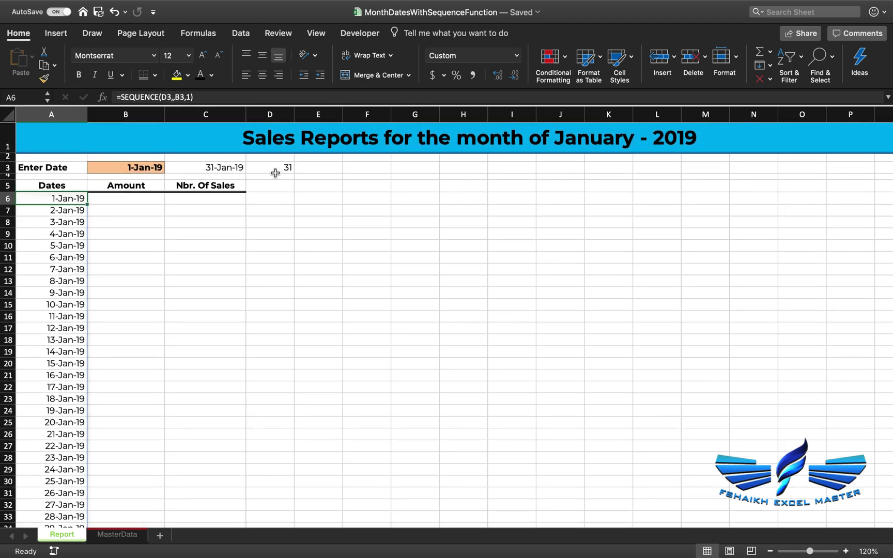
Rewrite A6 as =SEQUENCE(EOMONTH(B3,0)-B3+1,,B3,1).
{"action": "double_click", "coordinate": [75, 198]}
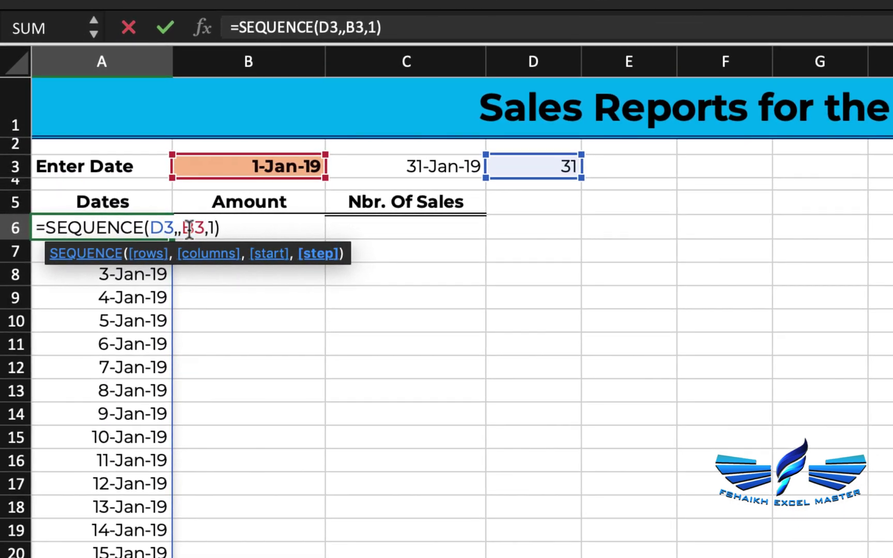
{"action": "key", "text": "Escape"}
{"action": "left_click", "coordinate": [395, 27]}
{"action": "key", "text": "BackSpace"}
{"action": "key", "text": "BackSpace"}
{"action": "key", "text": "BackSpace"}
{"action": "key", "text": "BackSpace"}
{"action": "key", "text": "BackSpace"}
{"action": "key", "text": "BackSpace"}
{"action": "key", "text": "BackSpace"}
{"action": "key", "text": "BackSpace"}
{"action": "key", "text": "BackSpace"}
{"action": "key", "text": "BackSpace"}
{"action": "key", "text": "BackSpace"}
{"action": "key", "text": "BackSpace"}
{"action": "key", "text": "BackSpace"}
{"action": "key", "text": "BackSpace"}
{"action": "key", "text": "BackSpace"}
{"action": "key", "text": "BackSpace"}
{"action": "key", "text": "BackSpace"}
{"action": "key", "text": "BackSpace"}
{"action": "type", "text": "SEQUENCE("}
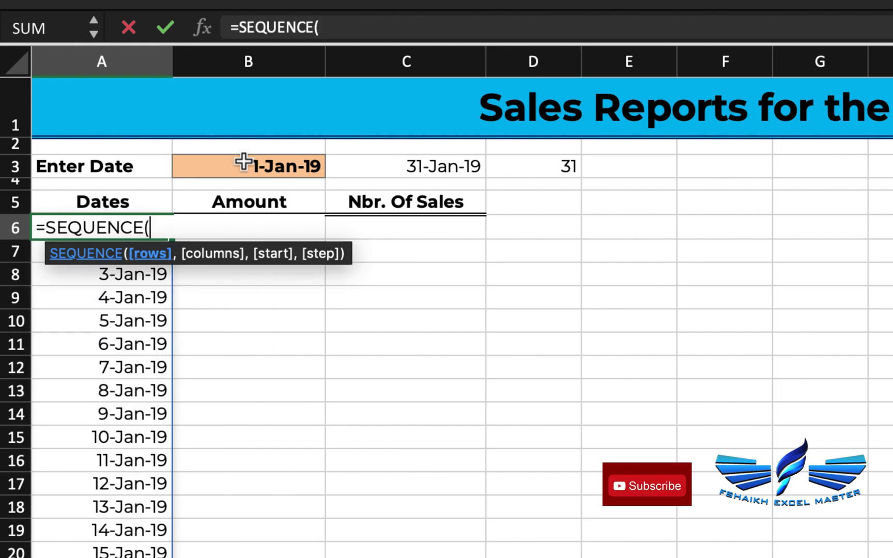
{"action": "type", "text": "EOMONTH("}
{"action": "left_click", "coordinate": [243, 163]}
{"action": "type", "text": ",0)-"}
{"action": "left_click", "coordinate": [243, 163]}
{"action": "type", "text": "+1,,"}
{"action": "left_click", "coordinate": [243, 163]}
{"action": "type", "text": ","}
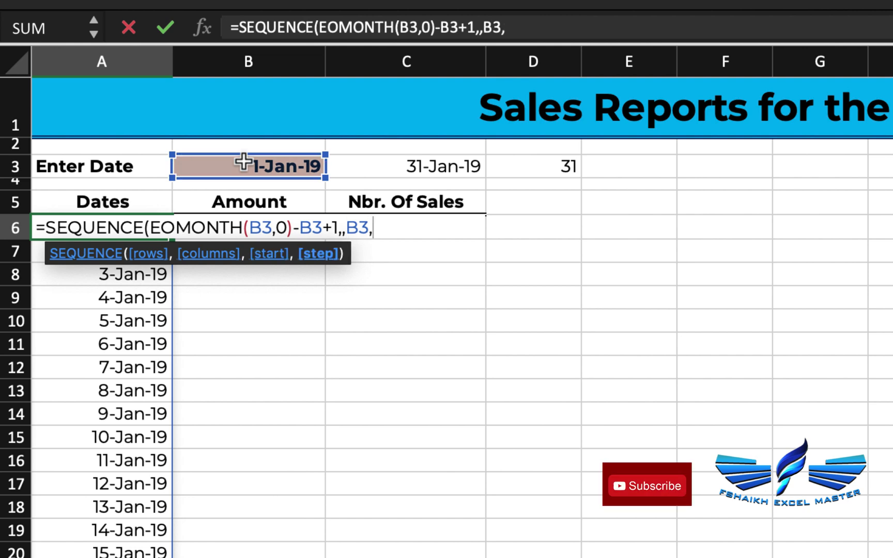
{"action": "type", "text": "1"}
{"action": "key", "text": "Return"}
Review A6's new formula and clear the helper cells C3 and D3.
{"action": "left_click", "coordinate": [54, 227]}
{"action": "key", "text": "F2"}
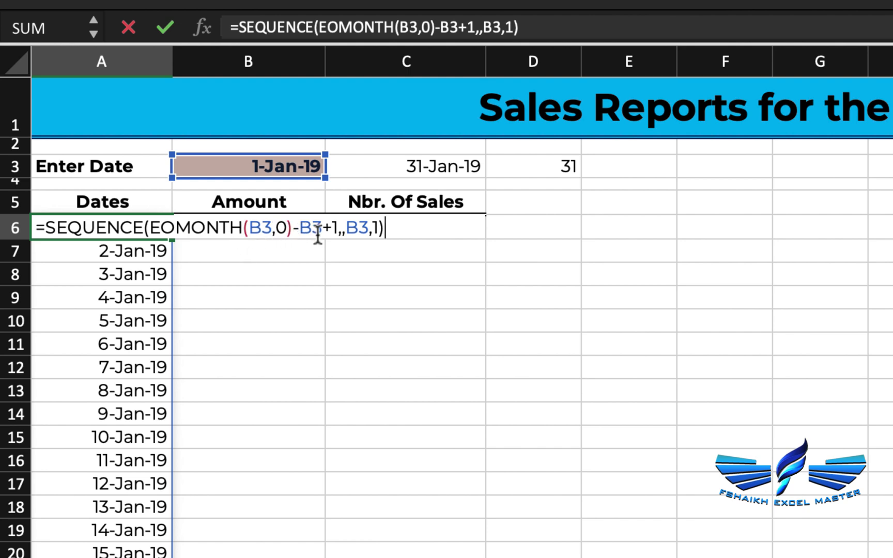
{"action": "key", "text": "Escape"}
{"action": "left_click", "coordinate": [377, 172]}
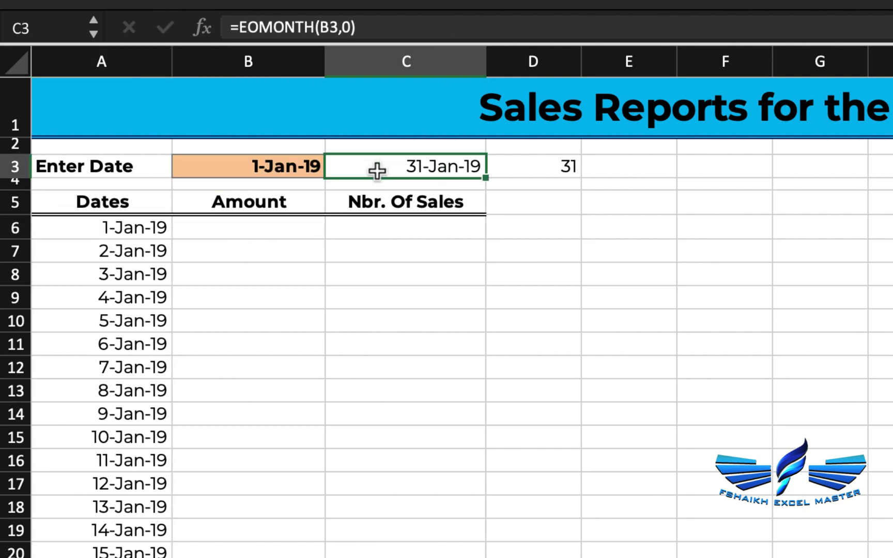
{"action": "key", "text": "shift+Right"}
{"action": "key", "text": "Delete"}
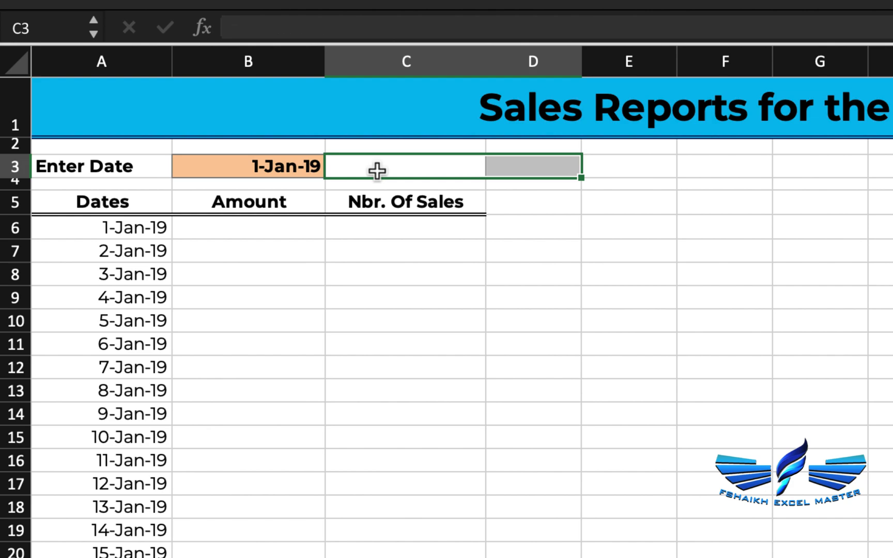
{"action": "key", "text": "Left"}
{"action": "key", "text": "Down"}
{"action": "key", "text": "Down"}
{"action": "key", "text": "Down"}
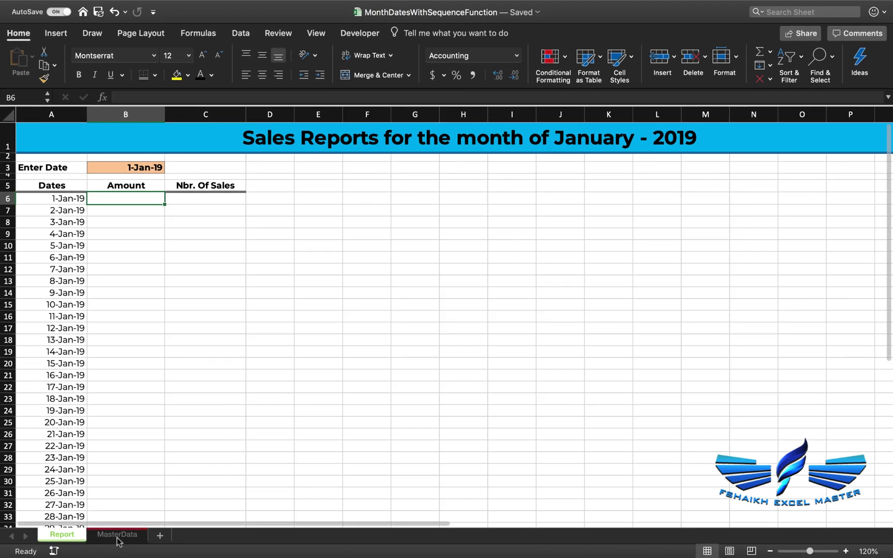
Check the SalesData table name on MasterData, then start a SUMIFS formula in B6.
{"action": "left_click", "coordinate": [116, 538]}
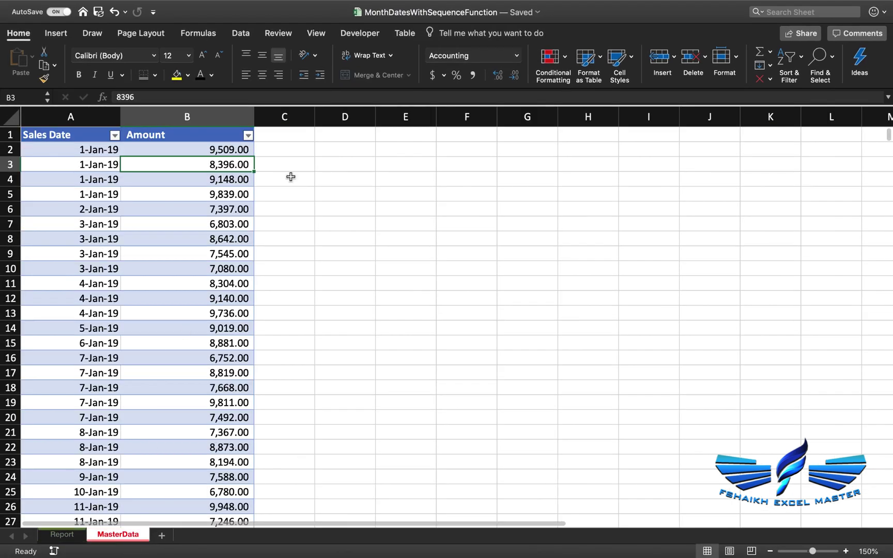
{"action": "left_click", "coordinate": [406, 34]}
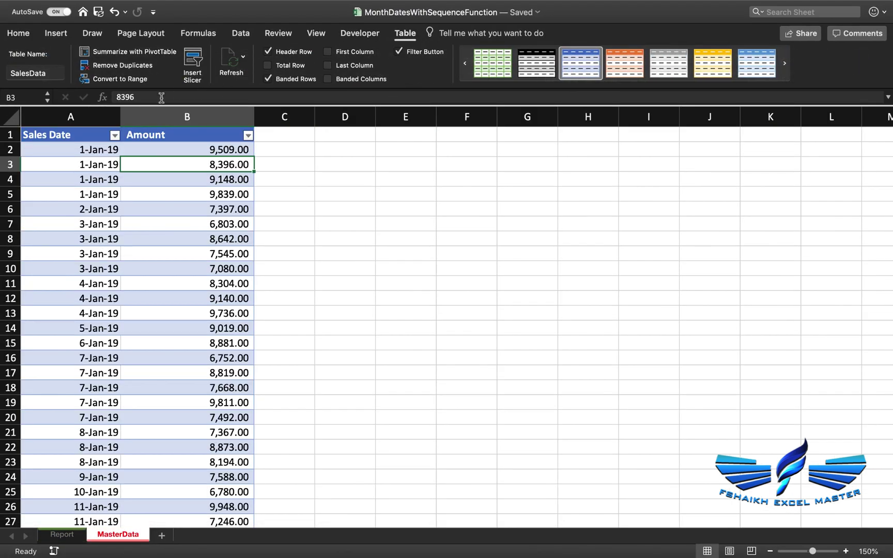
{"action": "left_click", "coordinate": [73, 532]}
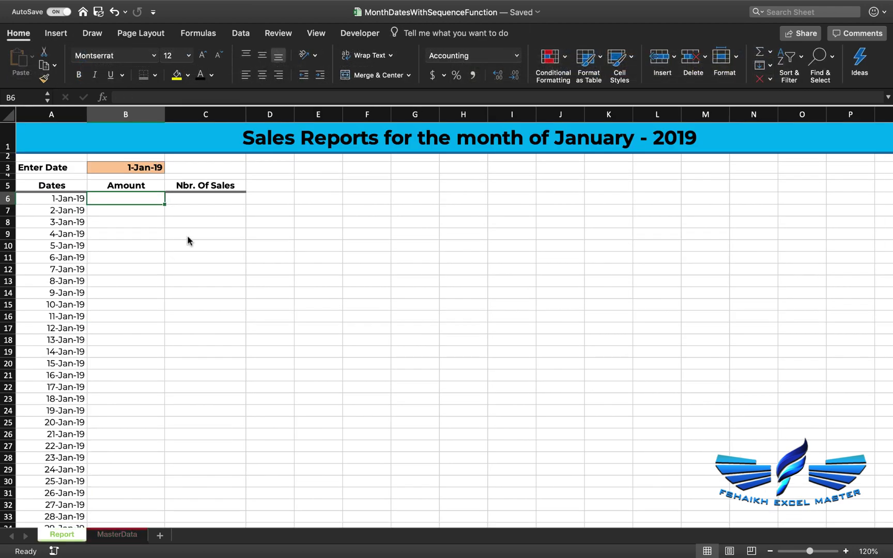
{"action": "type", "text": "=sum"}
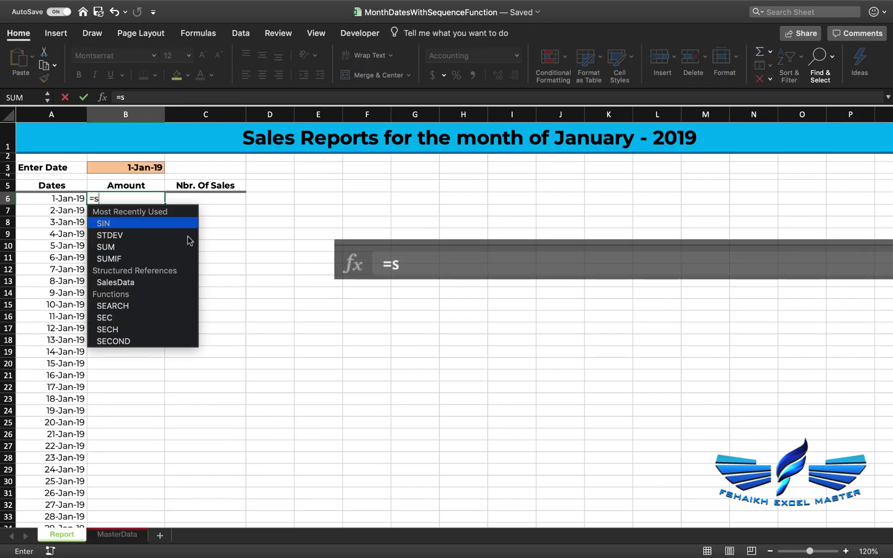
{"action": "key", "text": "Down"}
{"action": "key", "text": "Down"}
{"action": "key", "text": "Down"}
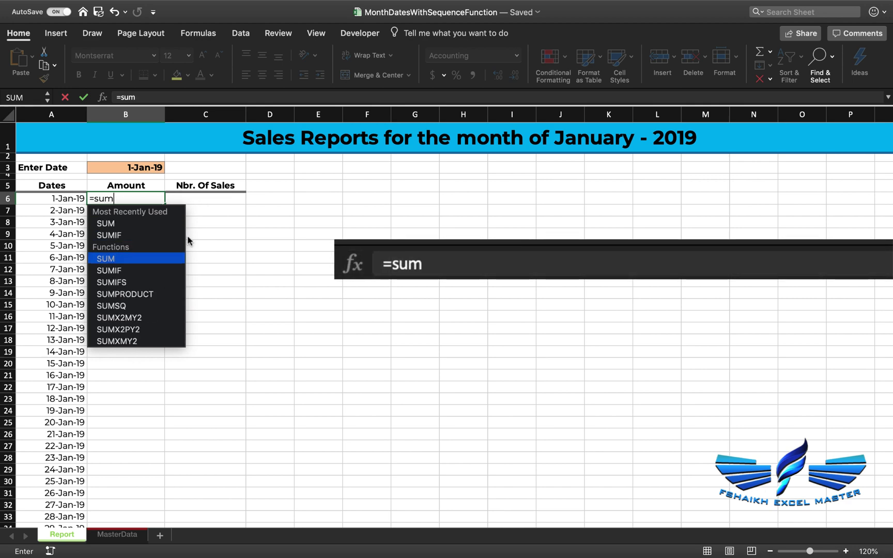
{"action": "key", "text": "Tab"}
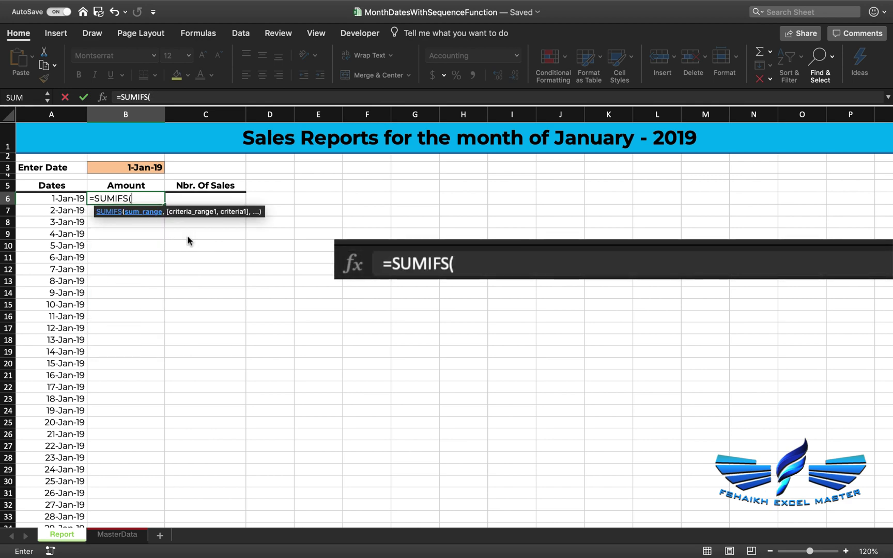
Complete SUMIFS with SalesData[Amount], SalesData[Sales Date] and the A6 date as criteria.
{"action": "left_click", "coordinate": [114, 537]}
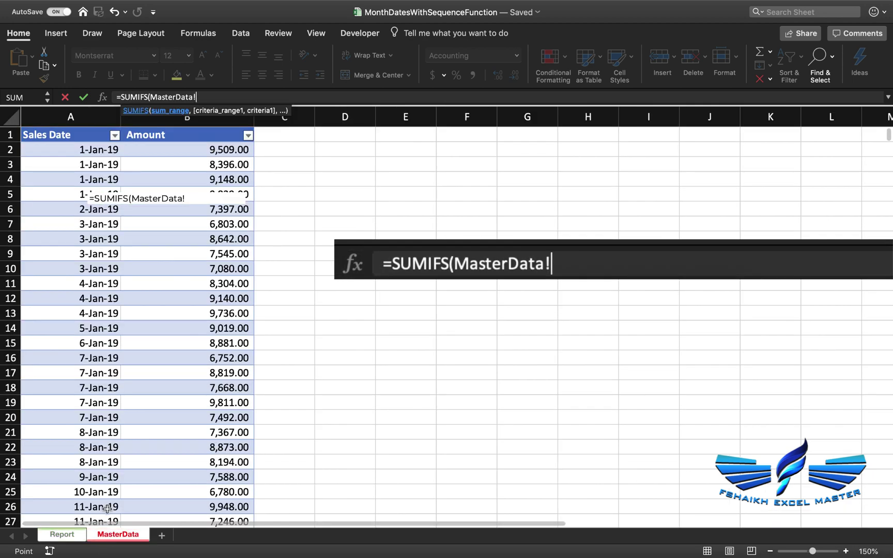
{"action": "left_click", "coordinate": [193, 130]}
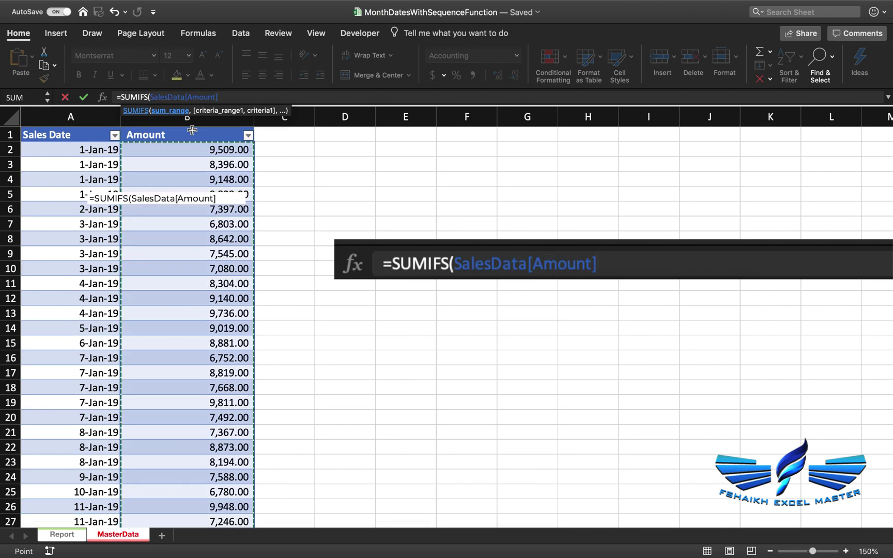
{"action": "type", "text": ","}
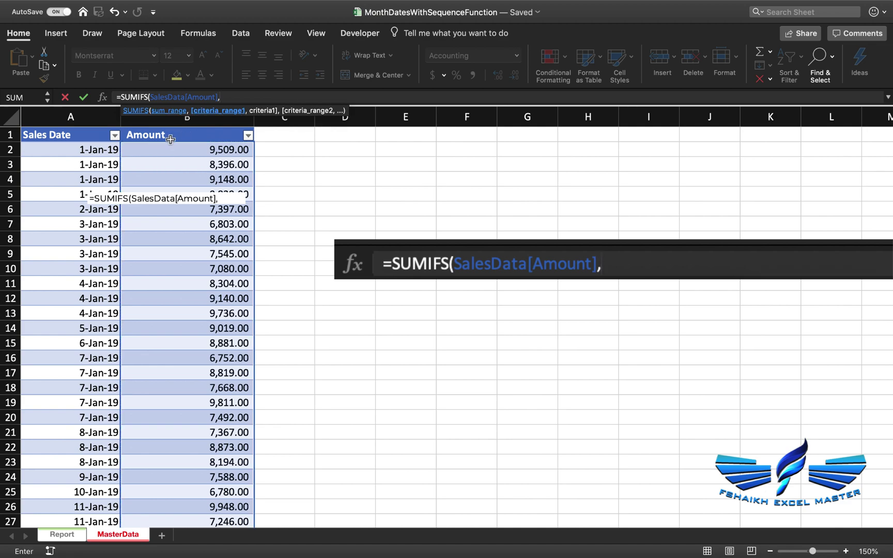
{"action": "left_click", "coordinate": [93, 130]}
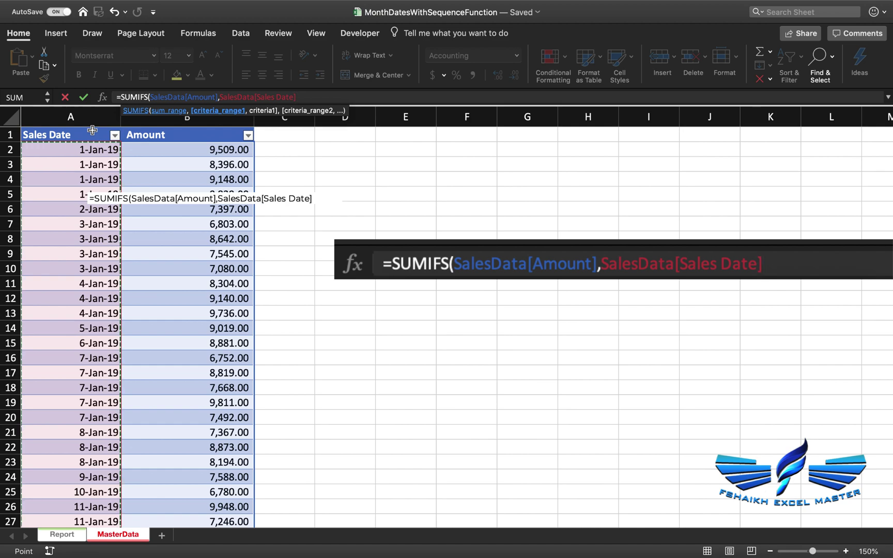
{"action": "type", "text": ","}
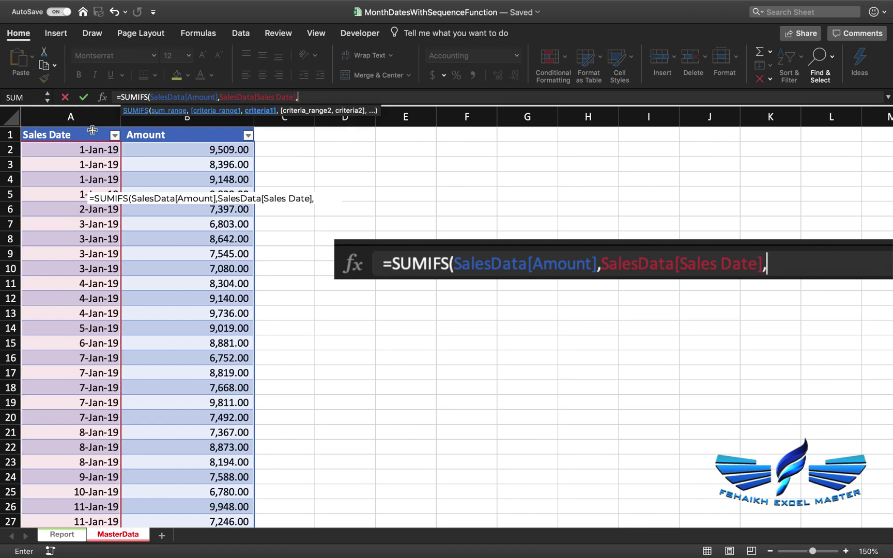
{"action": "left_click", "coordinate": [62, 534]}
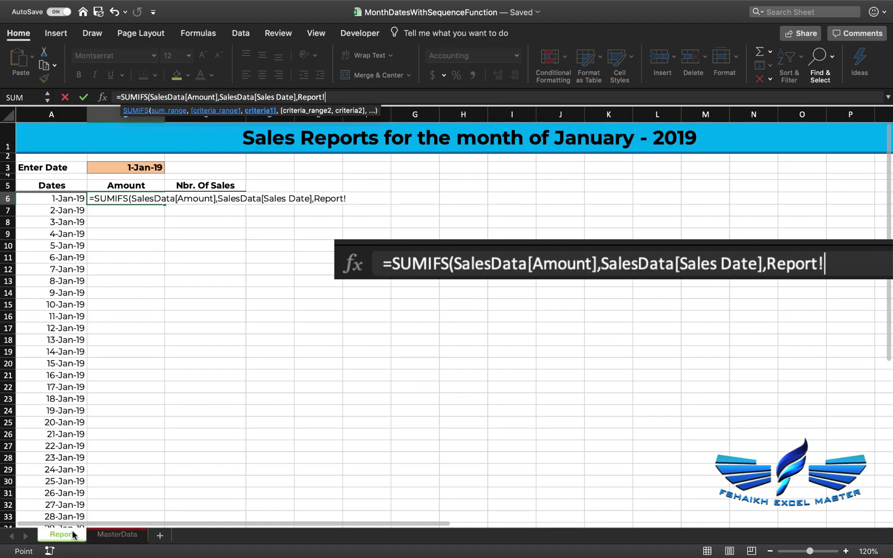
{"action": "left_click", "coordinate": [60, 201]}
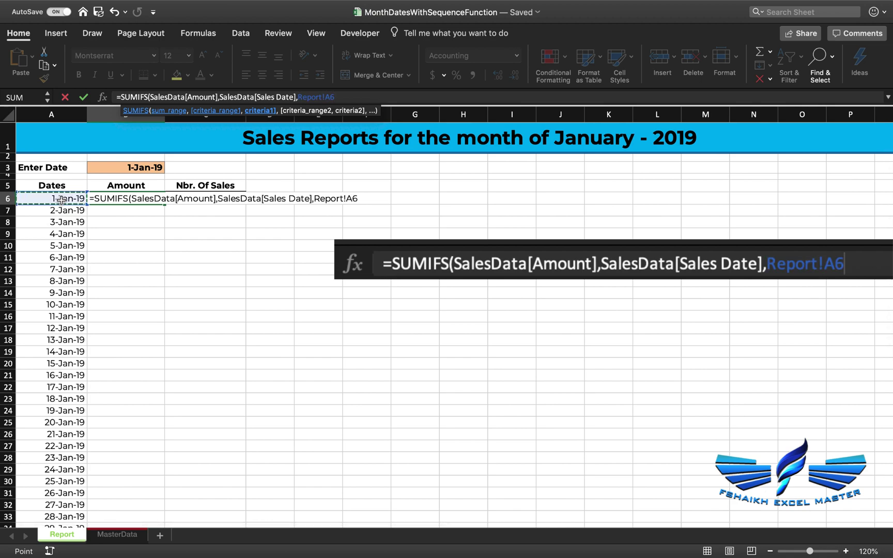
{"action": "type", "text": ")"}
{"action": "key", "text": "Return"}
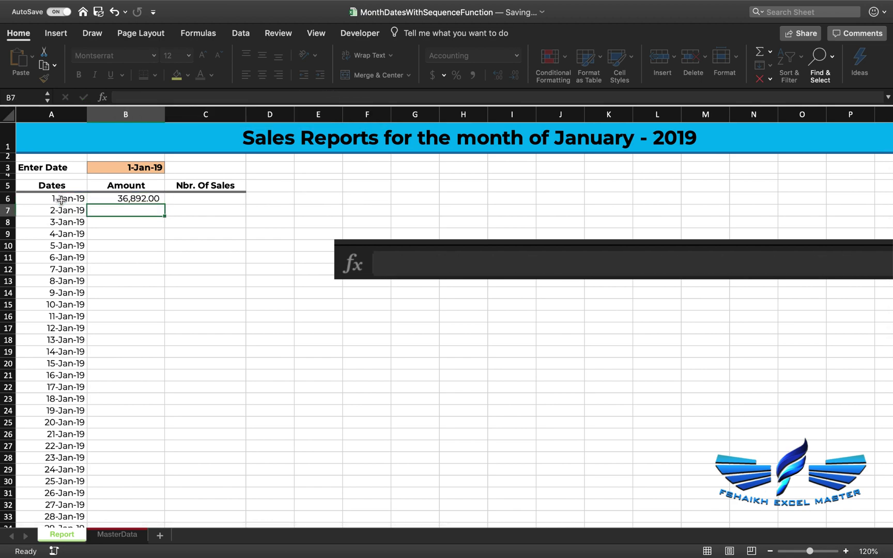
Change the criterion to A6# without the sheet prefix so daily January amounts spill.
{"action": "key", "text": "Up"}
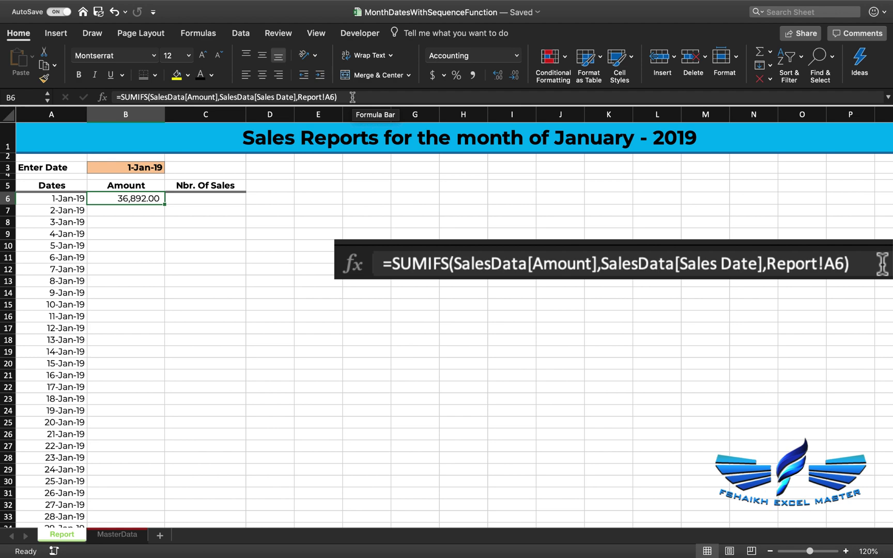
{"action": "left_click", "coordinate": [336, 97]}
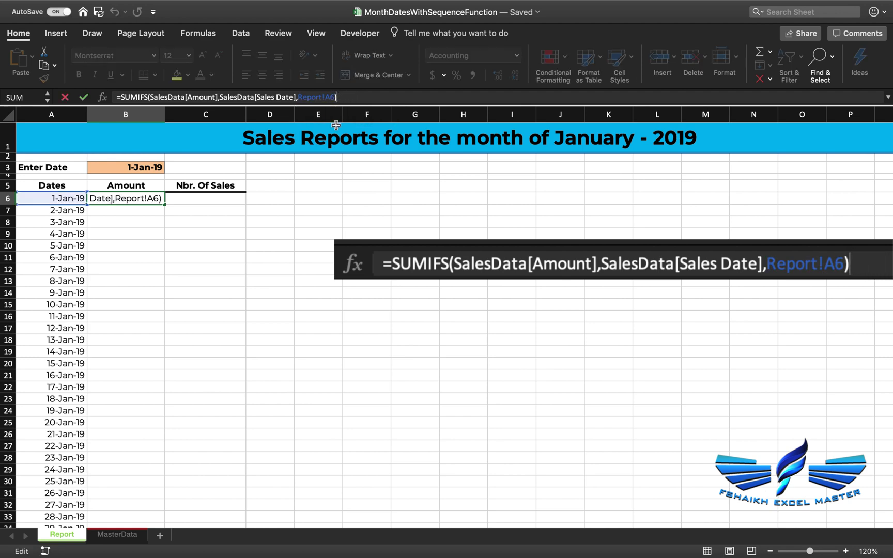
{"action": "key", "text": "Left"}
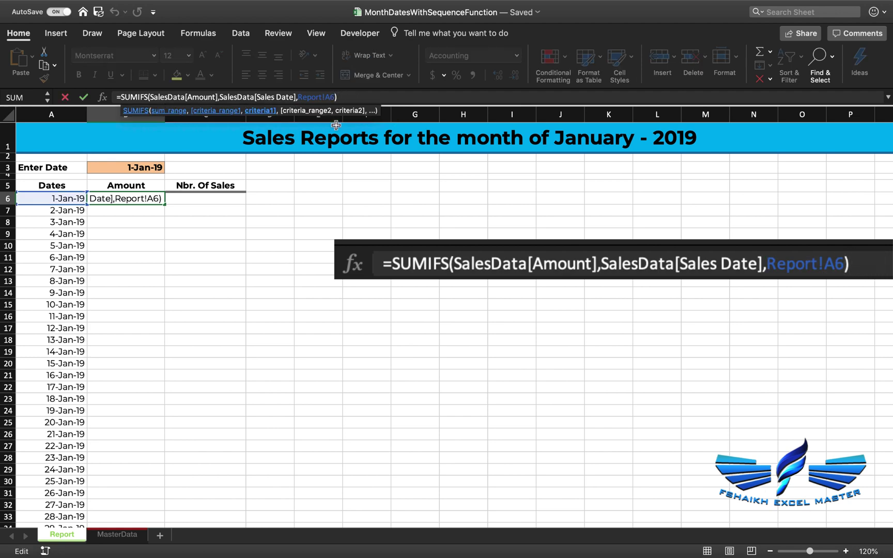
{"action": "type", "text": "#"}
{"action": "key", "text": "Left"}
{"action": "key", "text": "Left"}
{"action": "key", "text": "Left"}
{"action": "key", "text": "Left"}
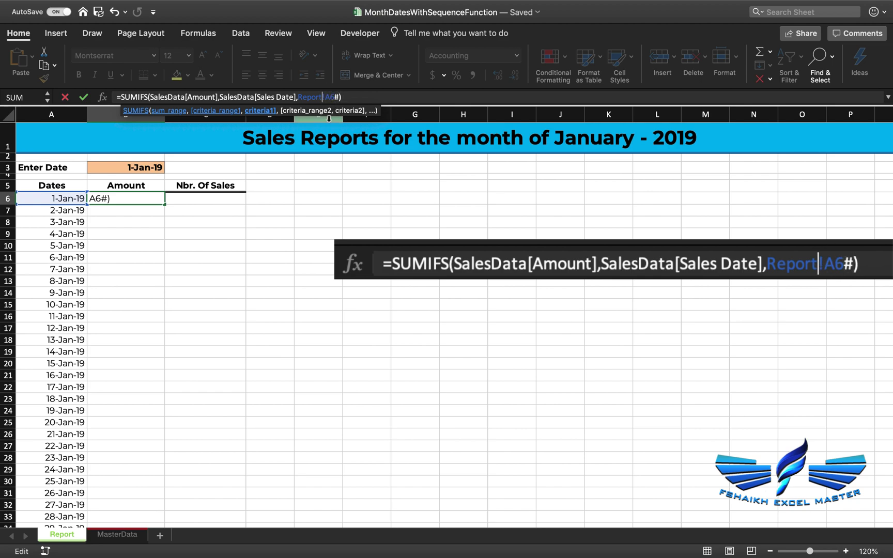
{"action": "key", "text": "BackSpace"}
{"action": "key", "text": "BackSpace"}
{"action": "key", "text": "BackSpace"}
{"action": "key", "text": "BackSpace"}
{"action": "key", "text": "BackSpace"}
{"action": "key", "text": "BackSpace"}
{"action": "key", "text": "BackSpace"}
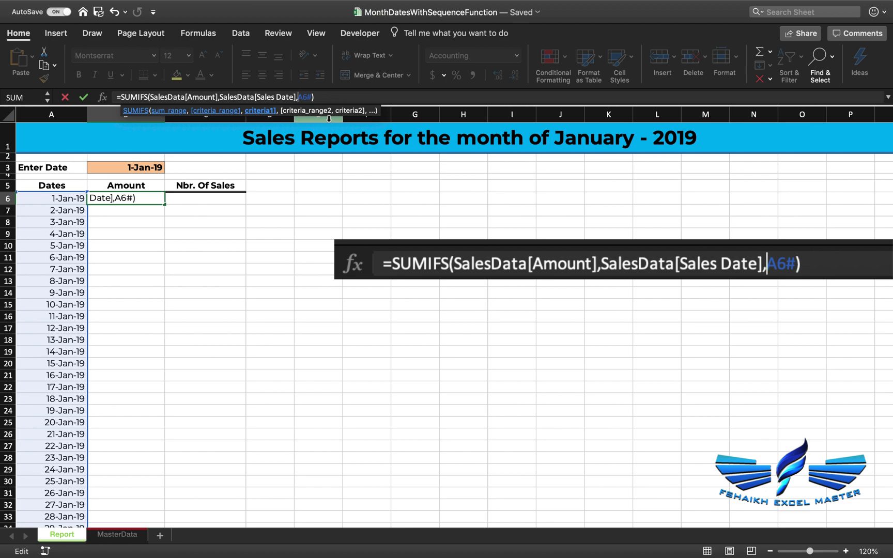
{"action": "key", "text": "Return"}
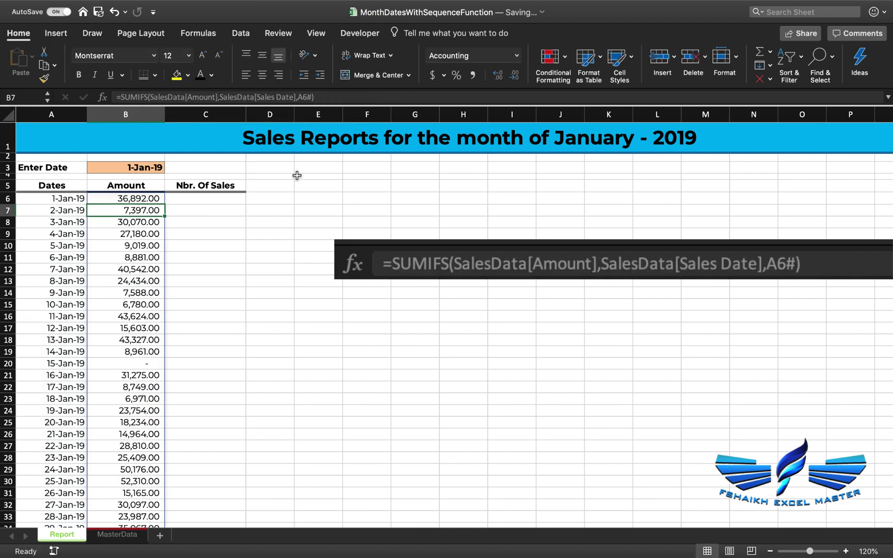
{"action": "scroll", "coordinate": [223, 308], "scroll_direction": "down", "scroll_amount": 4}
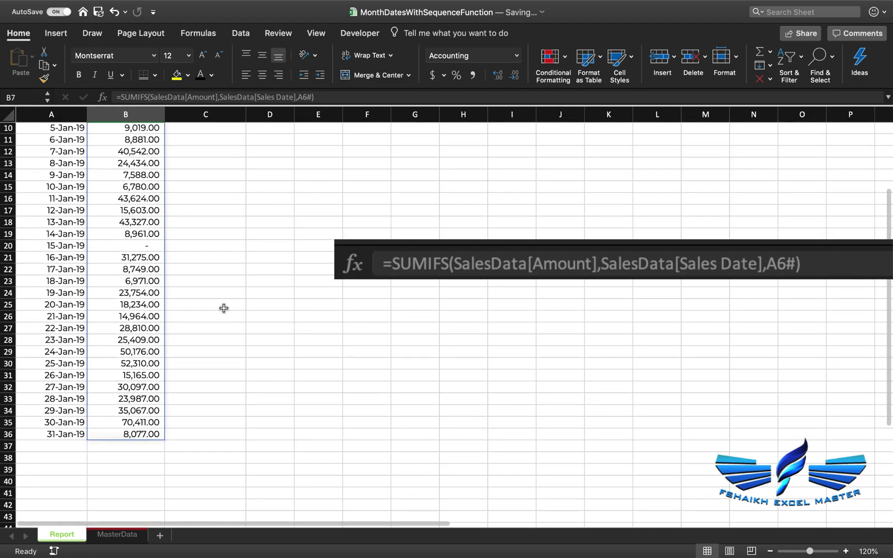
{"action": "scroll", "coordinate": [223, 308], "scroll_direction": "up", "scroll_amount": 4}
Enter =COUNTIFS(SalesData[Sales Date],A6#) in C6 to spill daily January sale counts.
{"action": "left_click", "coordinate": [219, 196]}
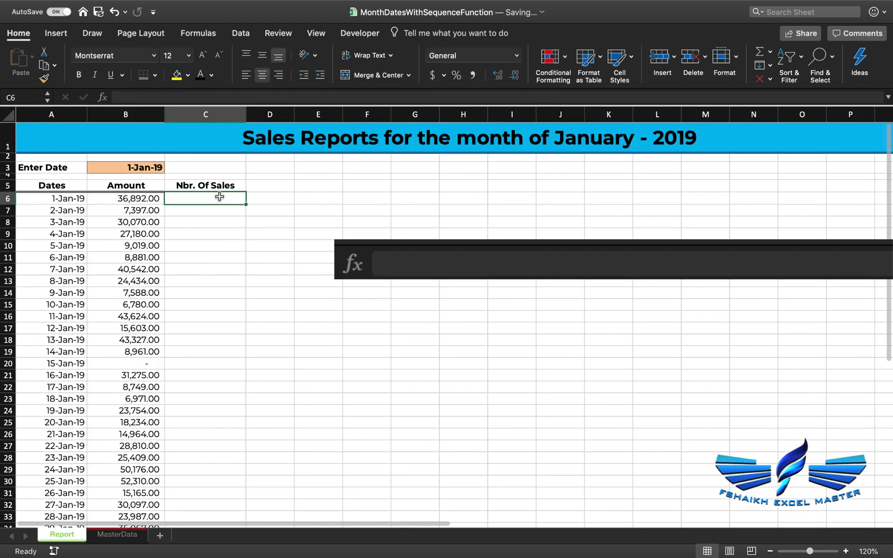
{"action": "type", "text": "=COUNTIFS("}
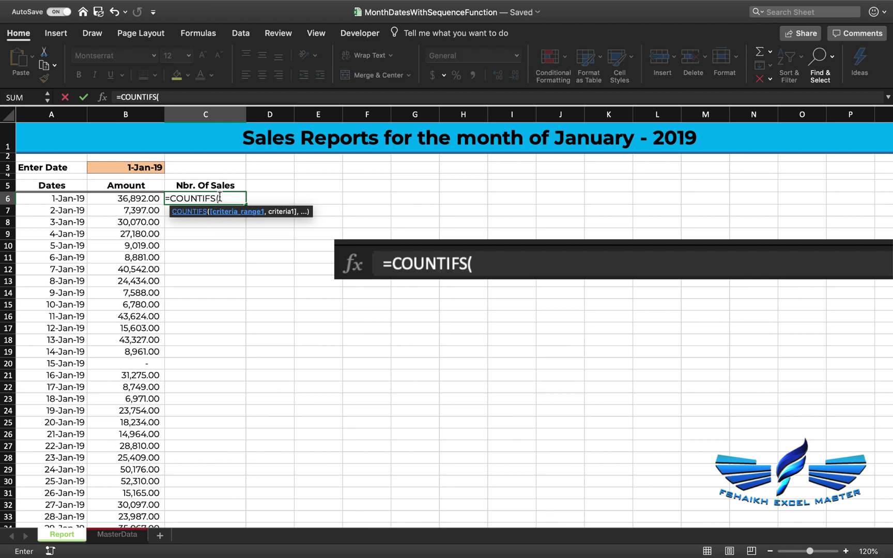
{"action": "type", "text": "sal"}
{"action": "key", "text": "Tab"}
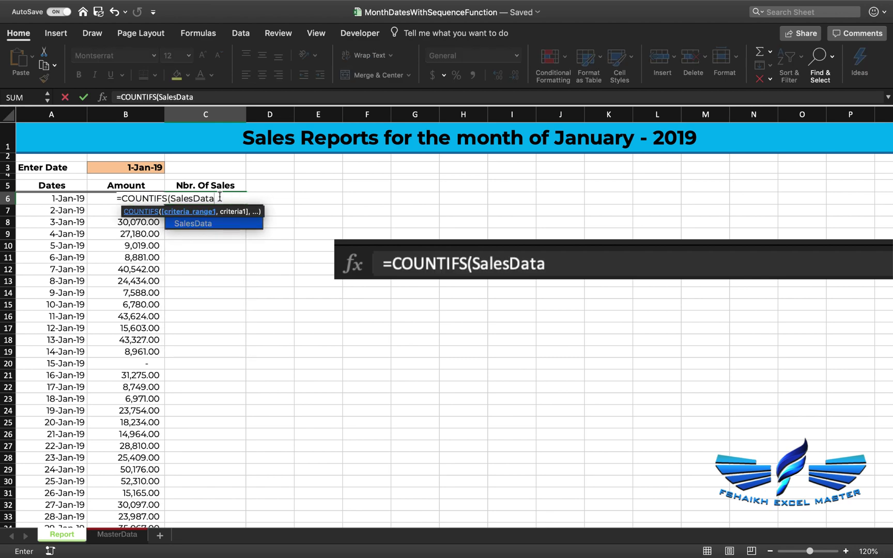
{"action": "type", "text": "["}
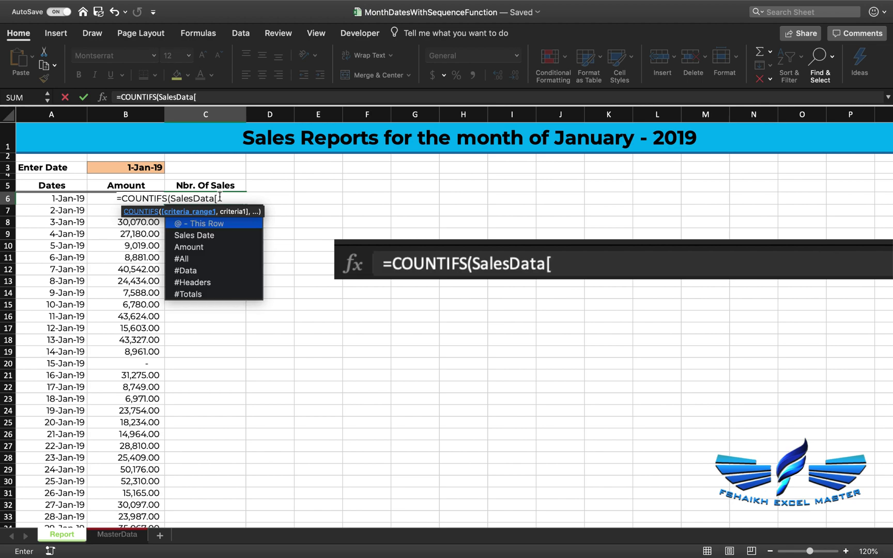
{"action": "key", "text": "Down"}
{"action": "key", "text": "Tab"}
{"action": "type", "text": "],"}
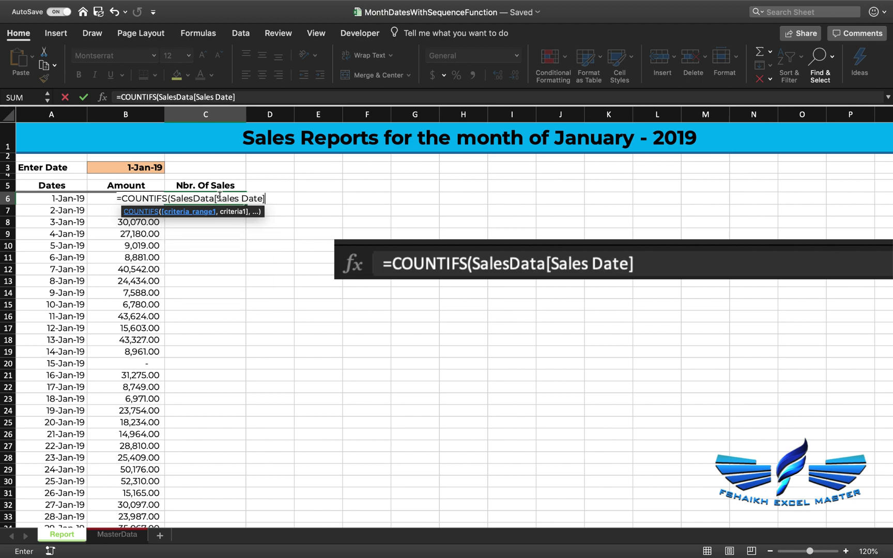
{"action": "left_click", "coordinate": [65, 199]}
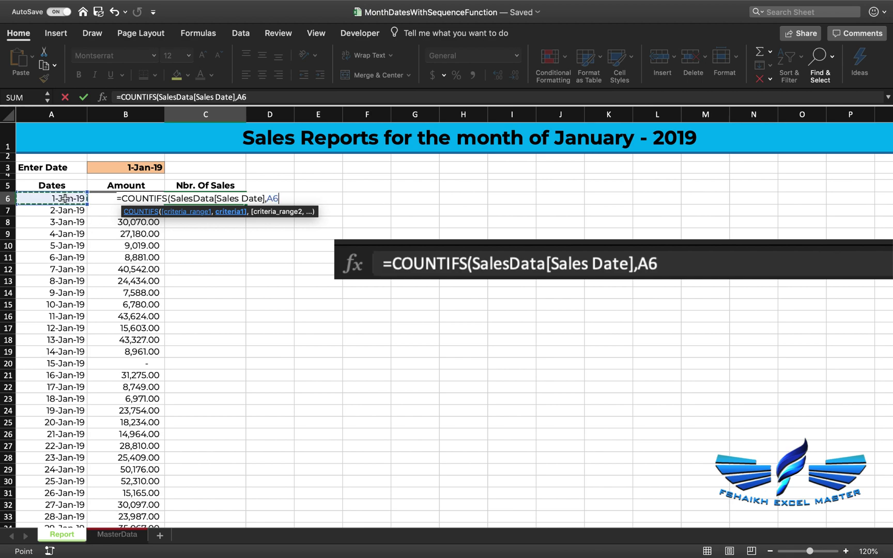
{"action": "left_click", "coordinate": [286, 199]}
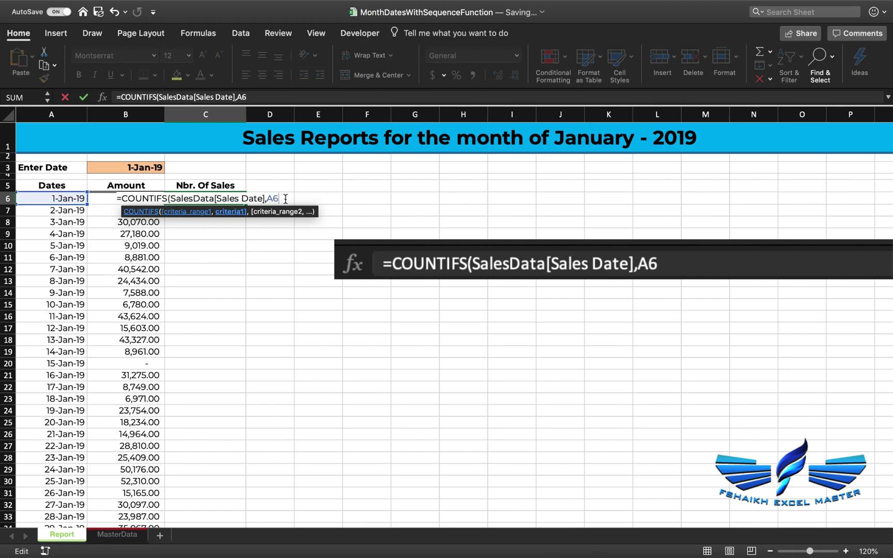
{"action": "type", "text": "#"}
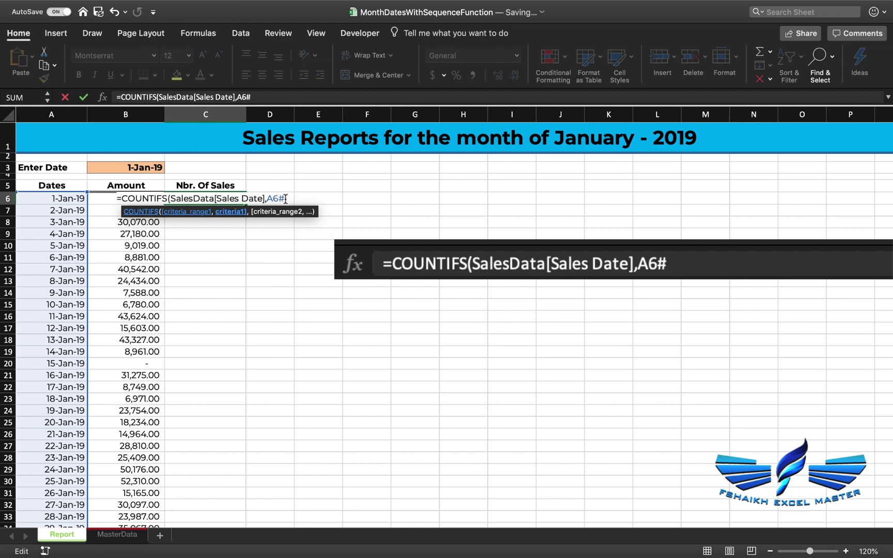
{"action": "type", "text": ")"}
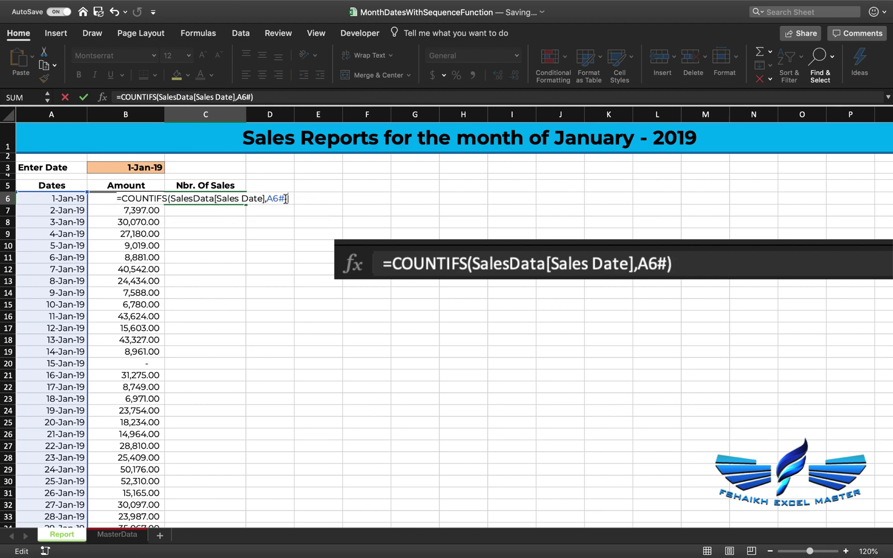
{"action": "key", "text": "Return"}
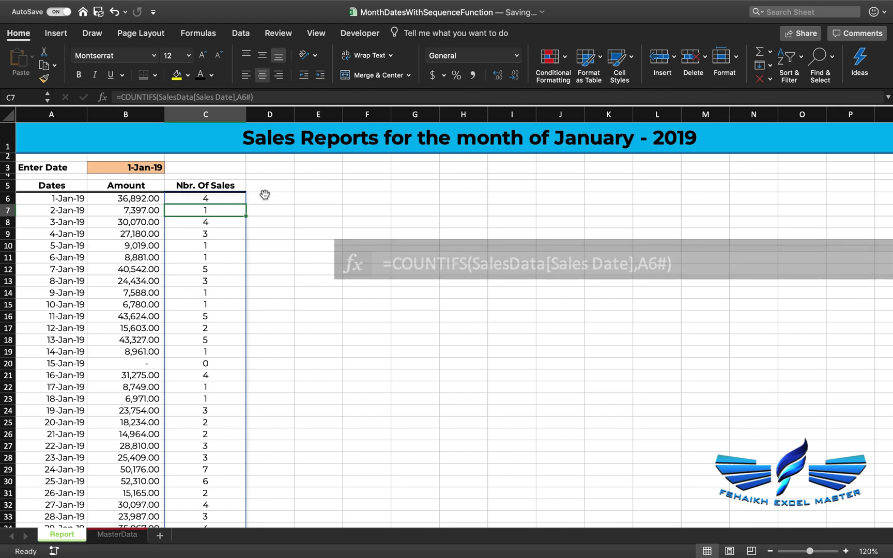
{"action": "left_click", "coordinate": [265, 195]}
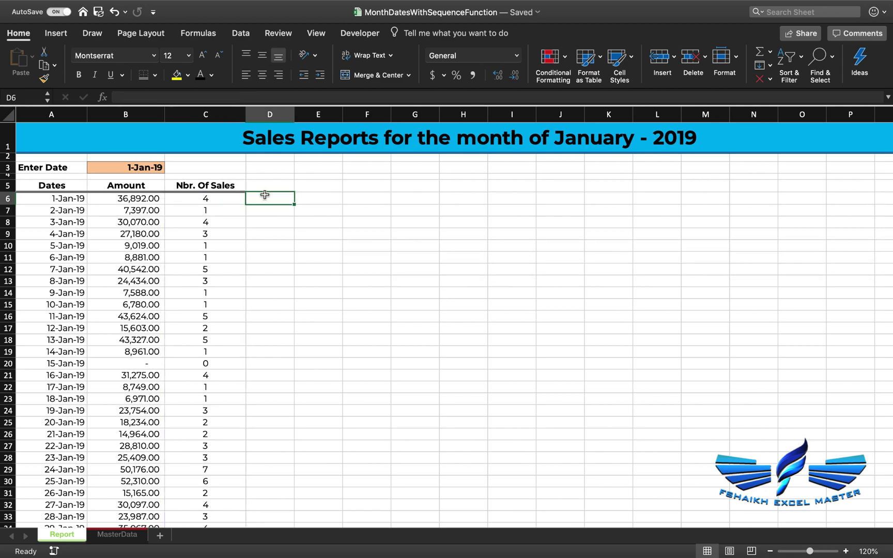
Change B3 to 2/1, then 3-1, then 4-1, ending on 1-Apr-19 with April figures.
{"action": "left_click", "coordinate": [139, 167]}
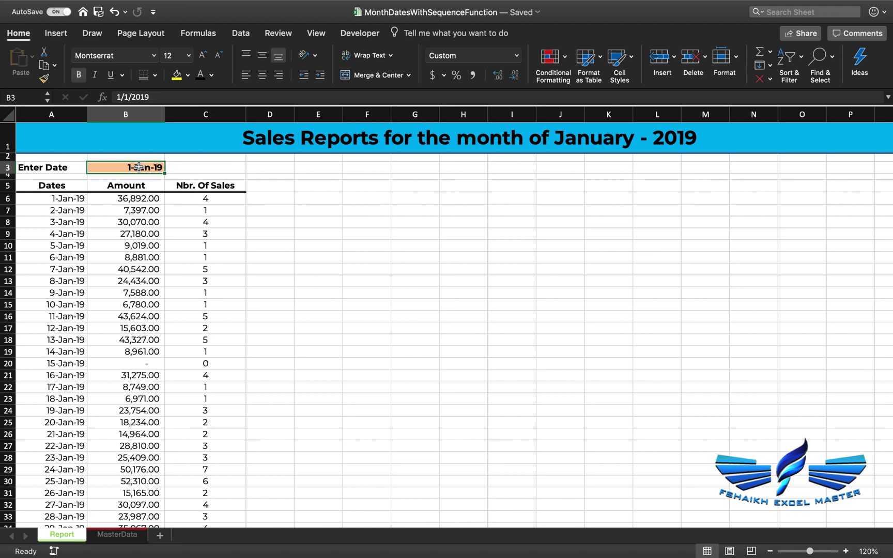
{"action": "type", "text": "2/1"}
{"action": "key", "text": "Return"}
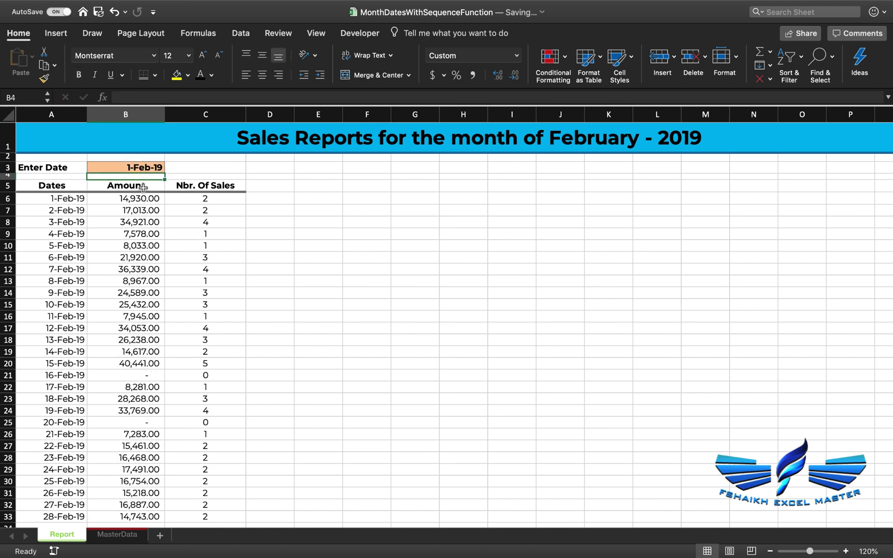
{"action": "left_click", "coordinate": [147, 169]}
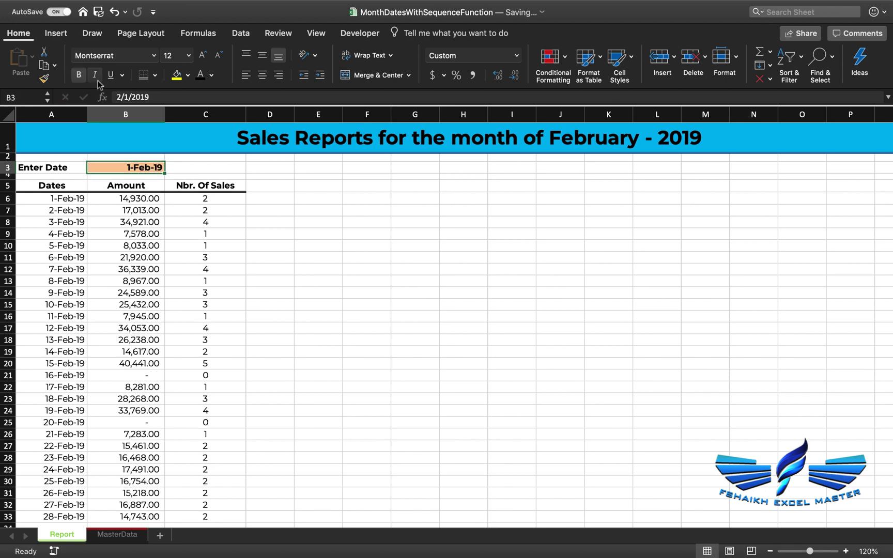
{"action": "type", "text": "3-1"}
{"action": "key", "text": "Return"}
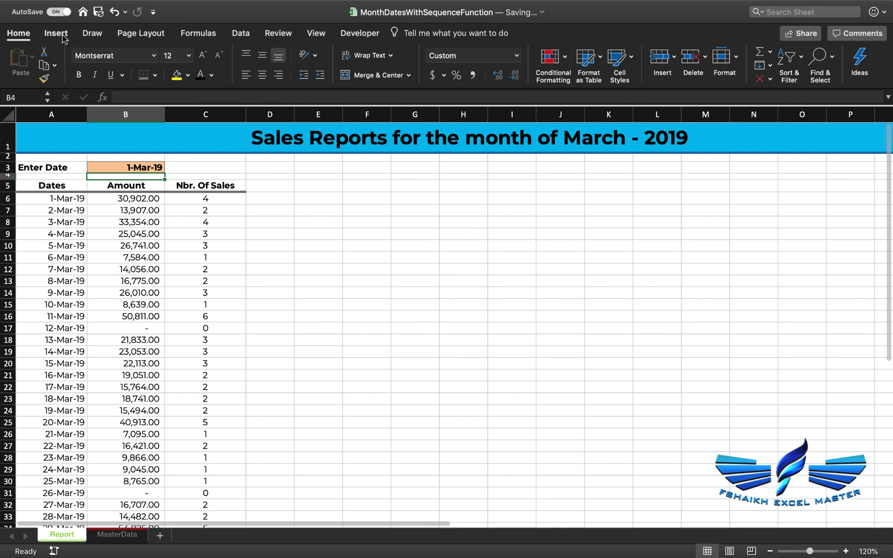
{"action": "left_click", "coordinate": [157, 170]}
{"action": "double_click", "coordinate": [157, 170]}
{"action": "type", "text": "4-1"}
{"action": "key", "text": "Return"}
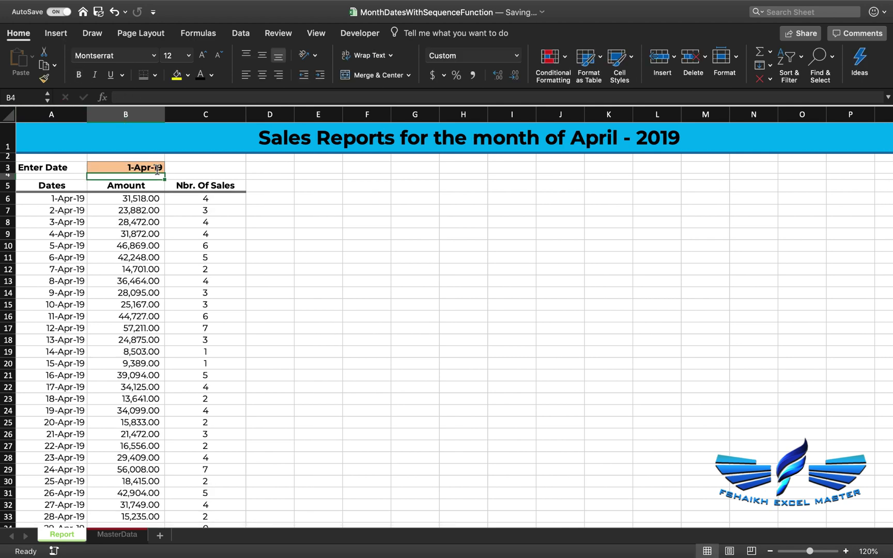
Select the whole Dates, Amount and Nbr. Of Sales table and browse Ideas chart suggestions.
{"action": "left_click", "coordinate": [131, 209]}
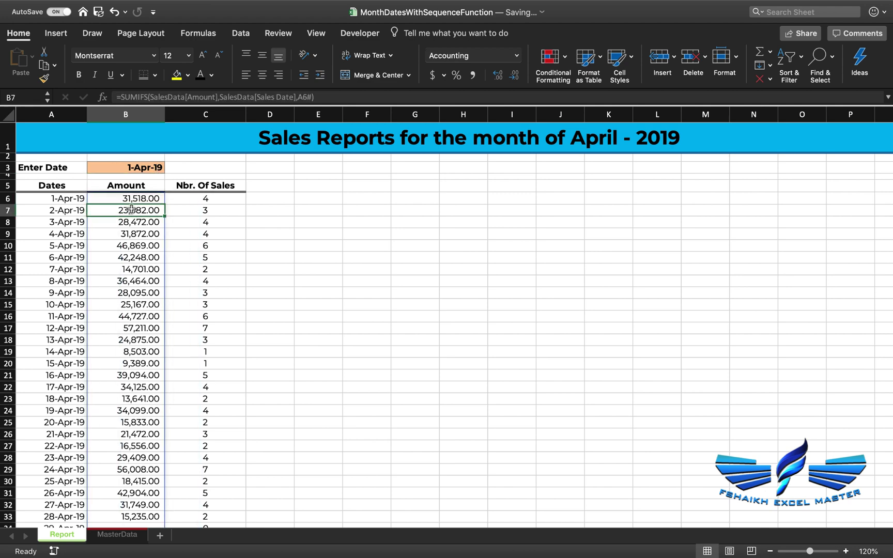
{"action": "key", "text": "ctrl+slash"}
{"action": "key", "text": "ctrl+shift+8"}
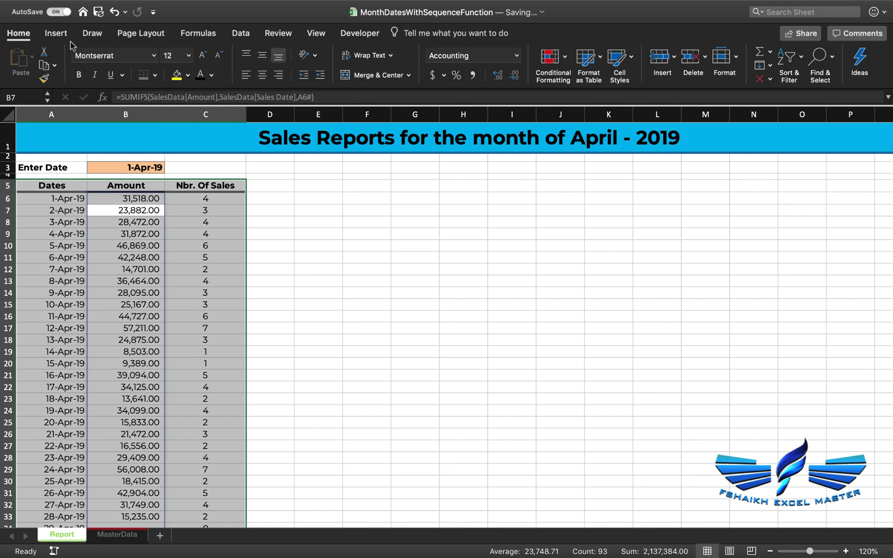
{"action": "left_click", "coordinate": [860, 58]}
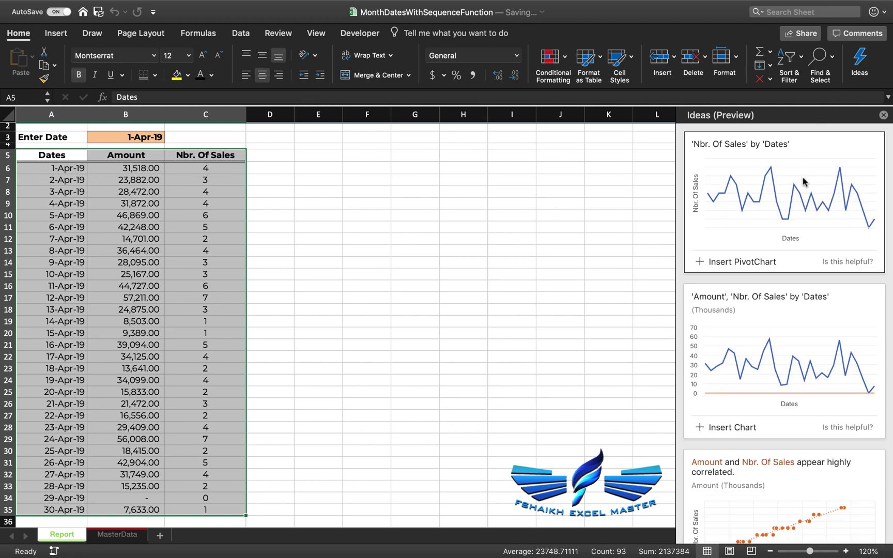
{"action": "scroll", "coordinate": [722, 281], "scroll_direction": "down", "scroll_amount": 5}
{"action": "scroll", "coordinate": [746, 282], "scroll_direction": "up", "scroll_amount": 2}
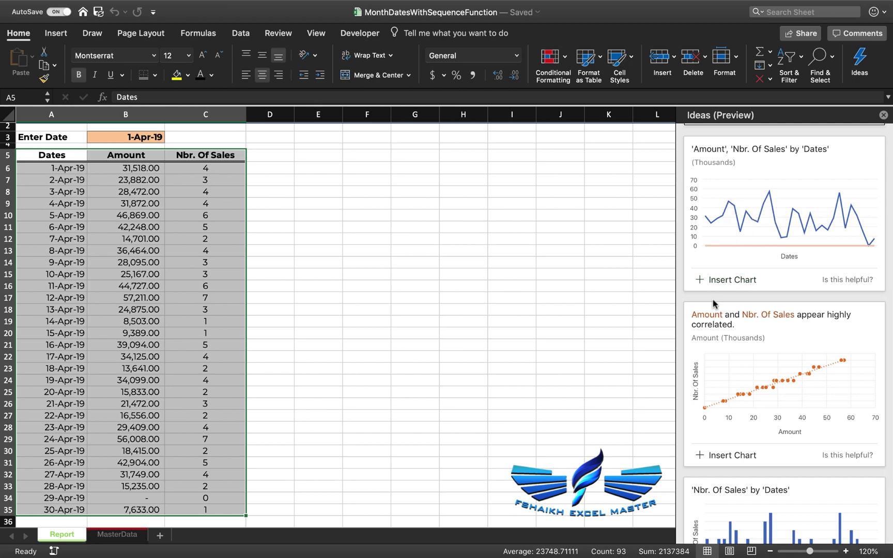
{"action": "scroll", "coordinate": [711, 310], "scroll_direction": "down", "scroll_amount": 3}
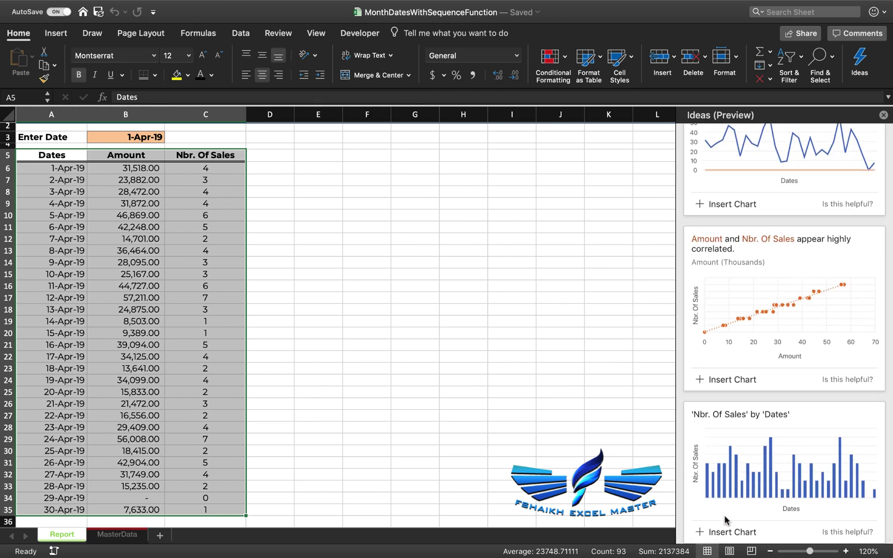
{"action": "scroll", "coordinate": [761, 195], "scroll_direction": "up", "scroll_amount": 2}
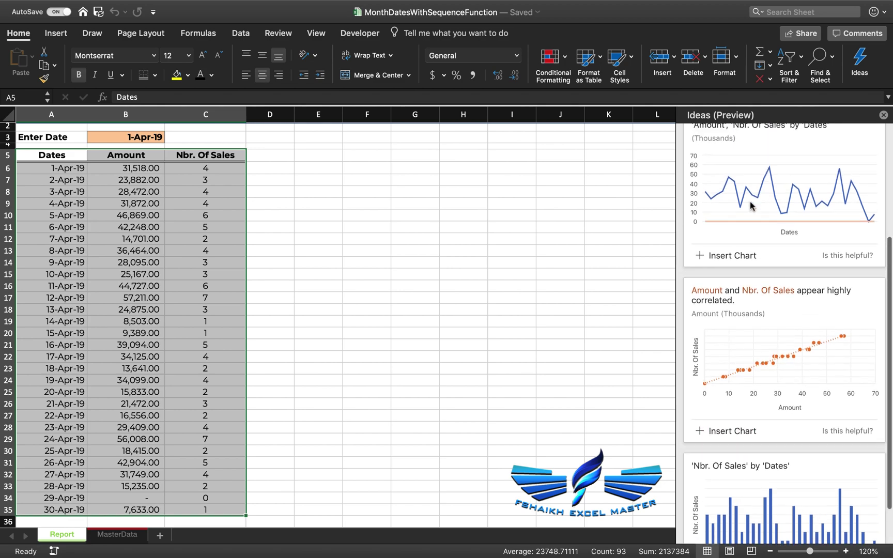
Insert the suggested Amount and Nbr. Of Sales line chart, then move it beside the table near column E and enlarge it.
{"action": "left_click", "coordinate": [700, 255]}
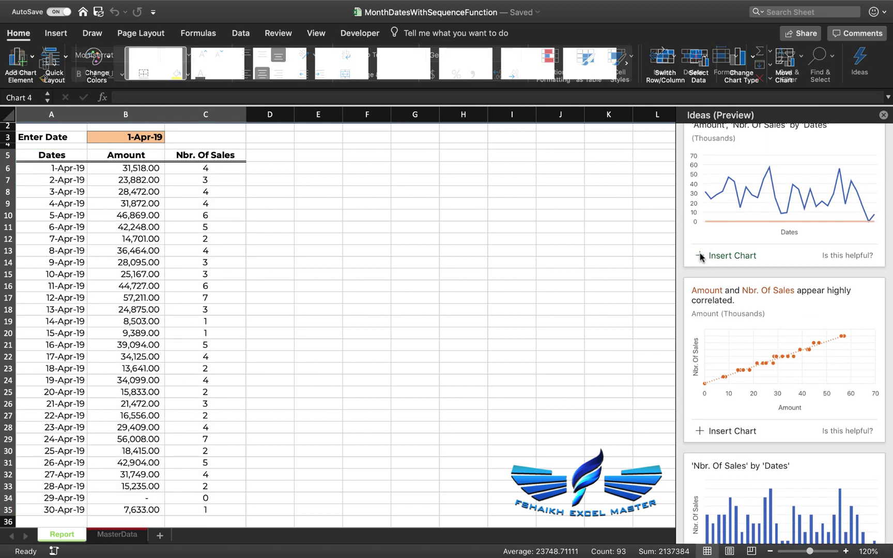
{"action": "left_click", "coordinate": [847, 254]}
{"action": "left_click", "coordinate": [838, 235]}
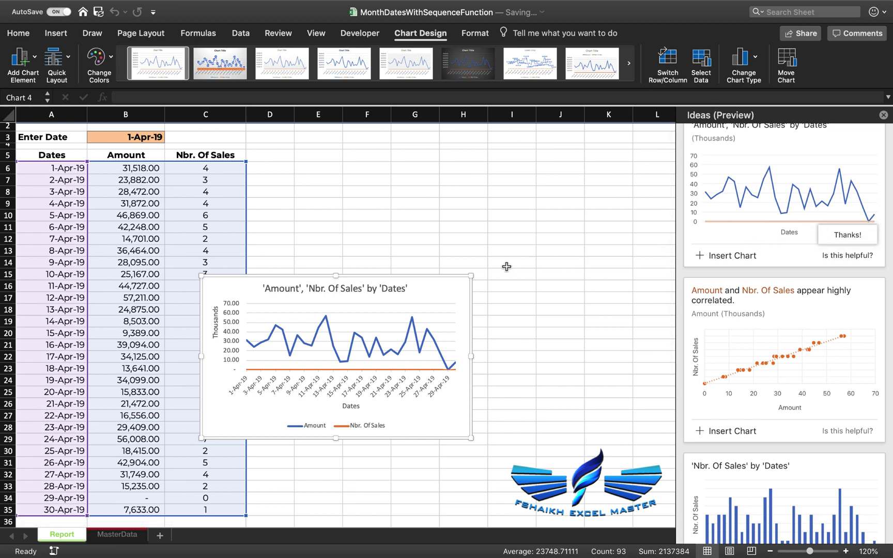
{"action": "left_click_drag", "start_coordinate": [424, 285], "coordinate": [484, 167]}
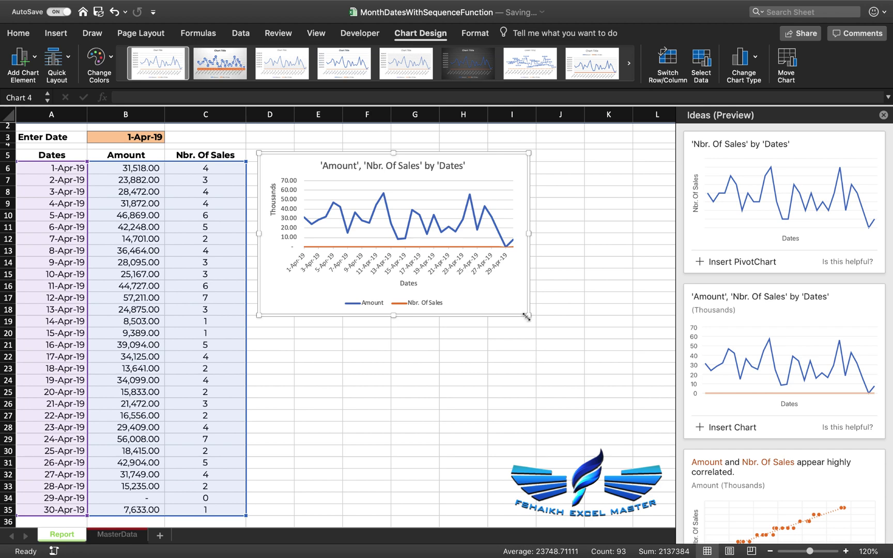
{"action": "left_click_drag", "start_coordinate": [527, 317], "coordinate": [654, 392]}
{"action": "left_click", "coordinate": [883, 115]}
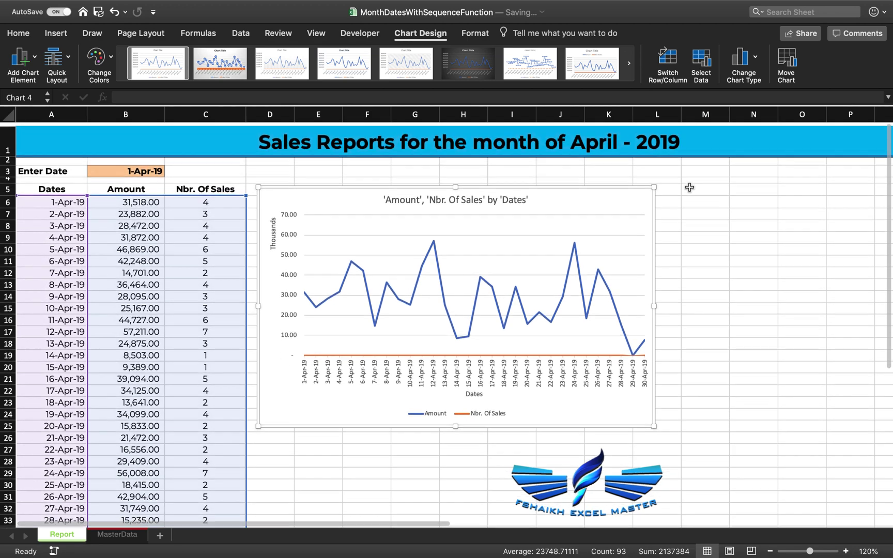
Hide the sheet gridlines, nudge the chart lower, and enter 2 in B3 to switch the report to February 2019.
{"action": "scroll", "coordinate": [683, 189], "scroll_direction": "up", "scroll_amount": 1}
{"action": "left_click", "coordinate": [316, 33]}
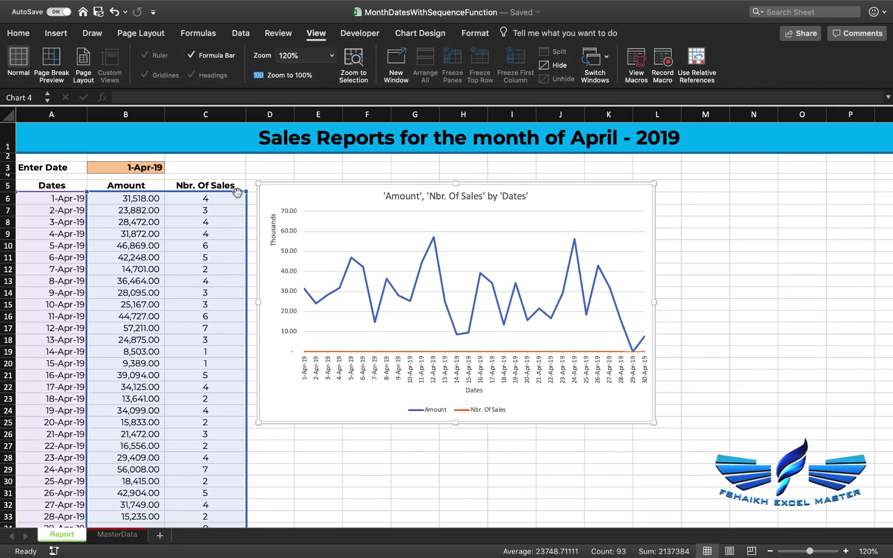
{"action": "left_click", "coordinate": [262, 168]}
{"action": "left_click", "coordinate": [149, 75]}
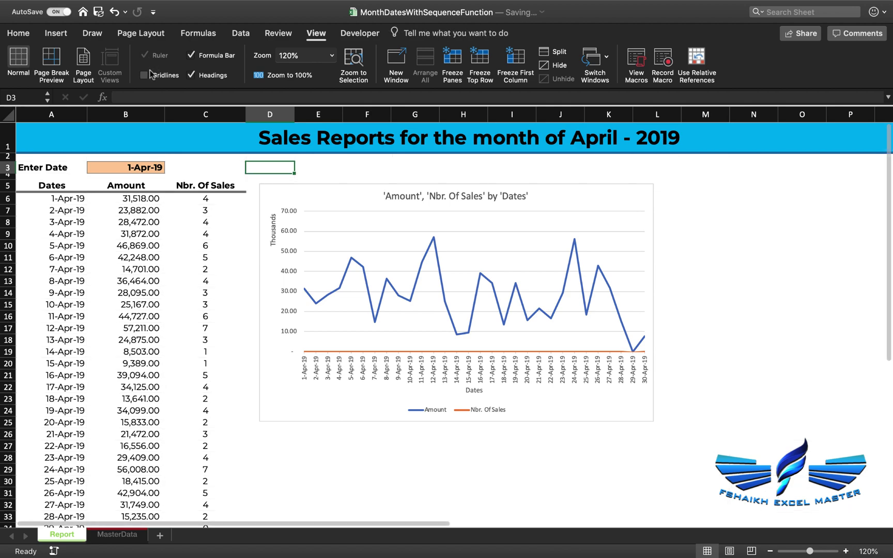
{"action": "left_click_drag", "start_coordinate": [303, 193], "coordinate": [306, 199]}
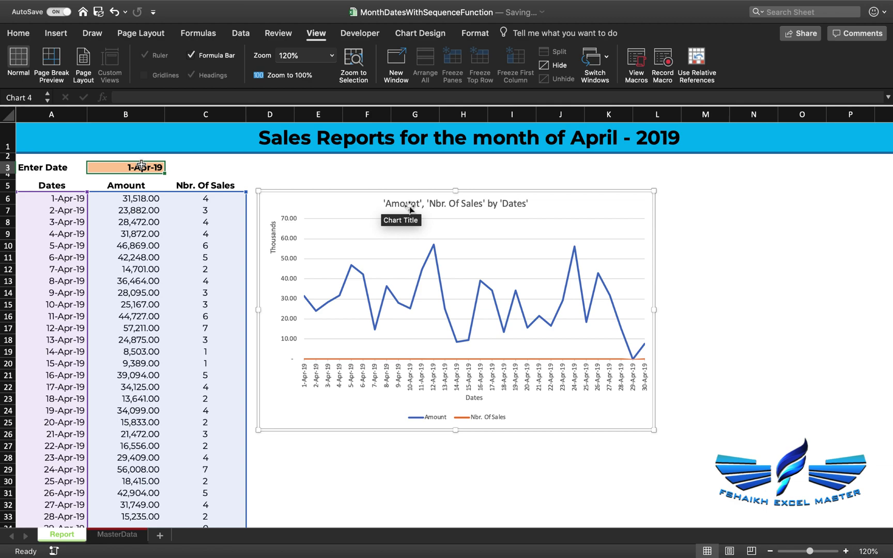
{"action": "type", "text": "2-1"}
{"action": "key", "text": "Return"}
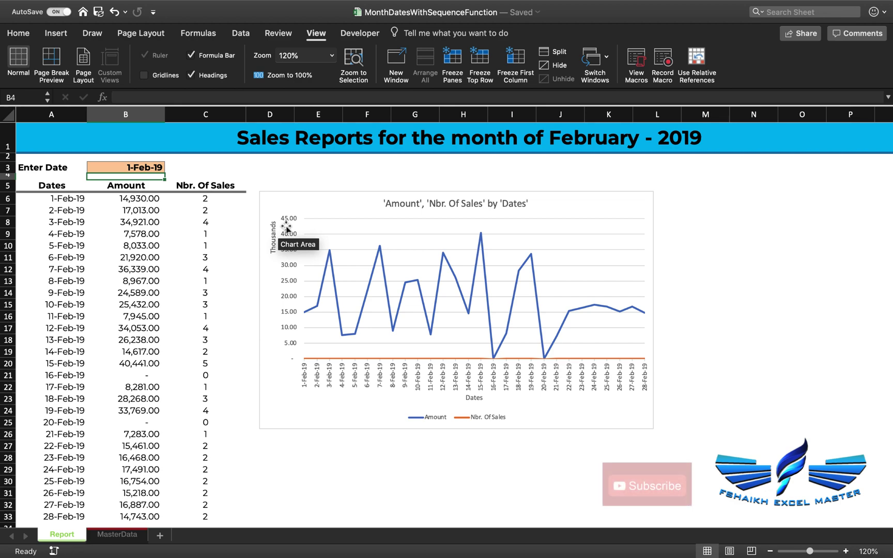
{"action": "left_click", "coordinate": [75, 201]}
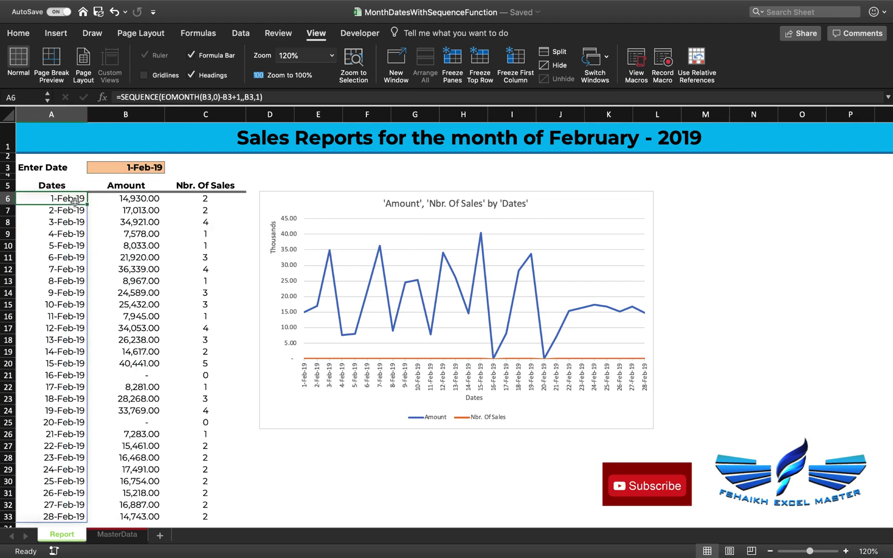